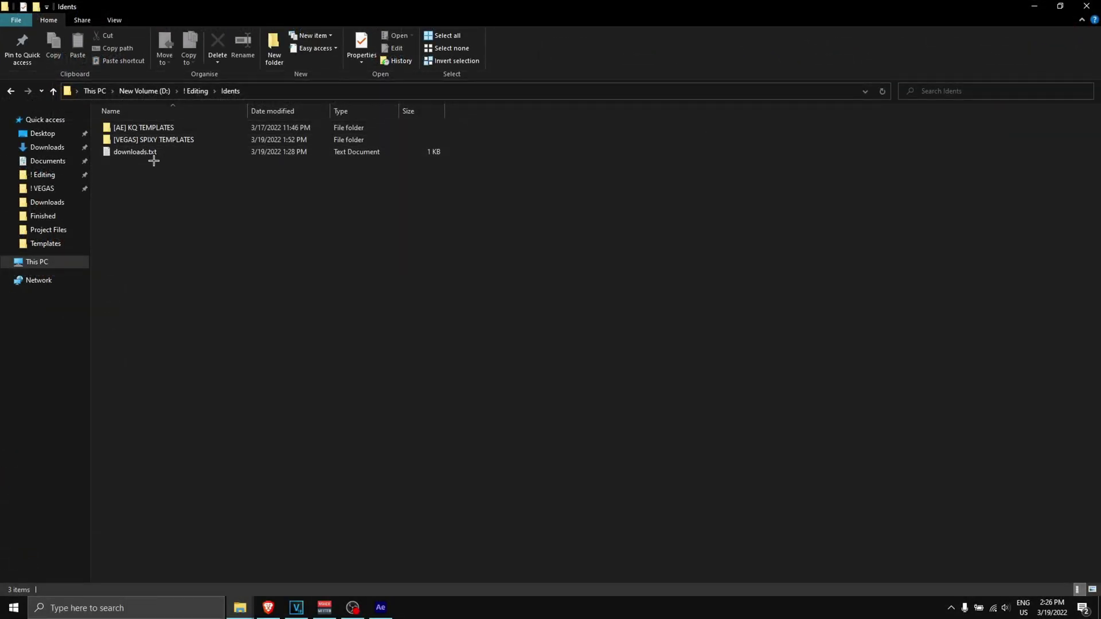
Step: Browse [AE] KQ TEMPLATES, checking Fonts and Ident Previews, then enter the Templates folder
{"action": "double_click", "coordinate": [163, 128]}
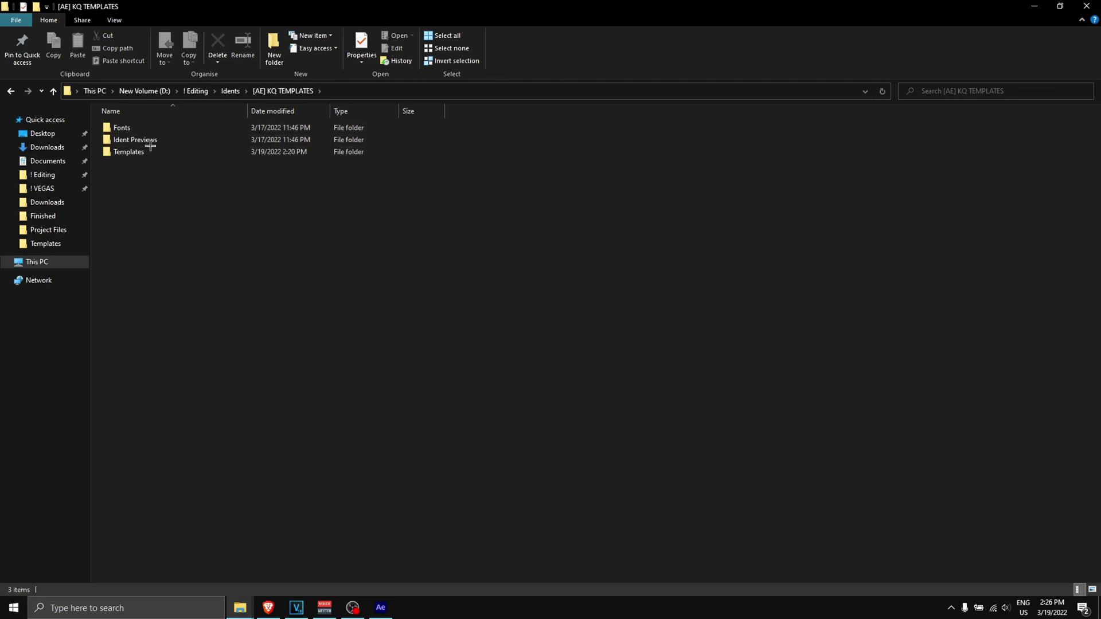
{"action": "double_click", "coordinate": [139, 127]}
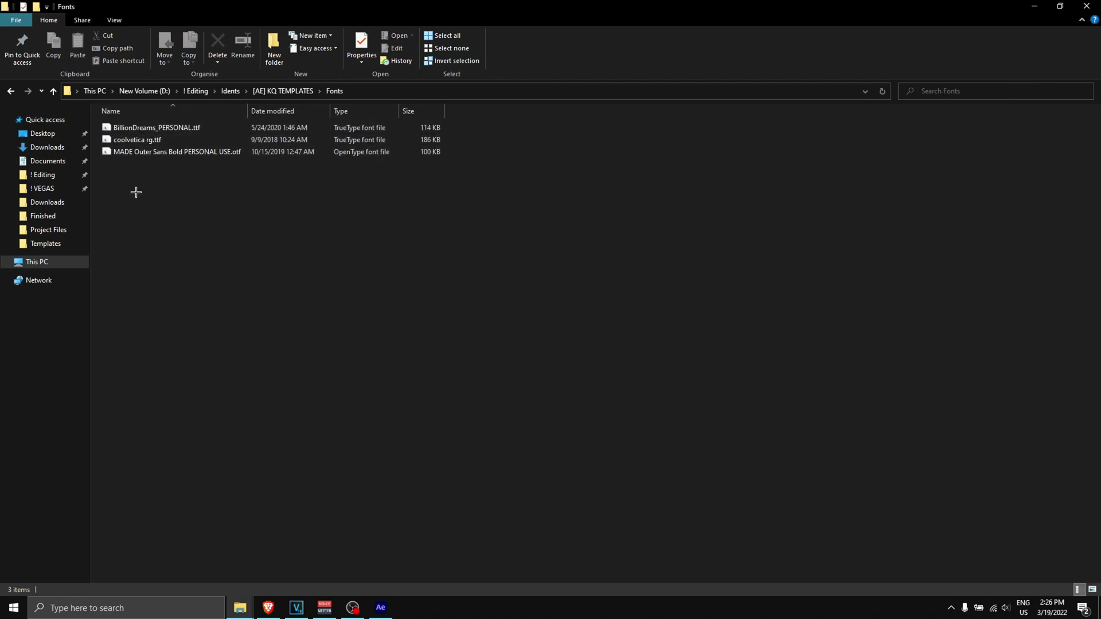
{"action": "left_click", "coordinate": [11, 91]}
{"action": "left_click", "coordinate": [138, 143]}
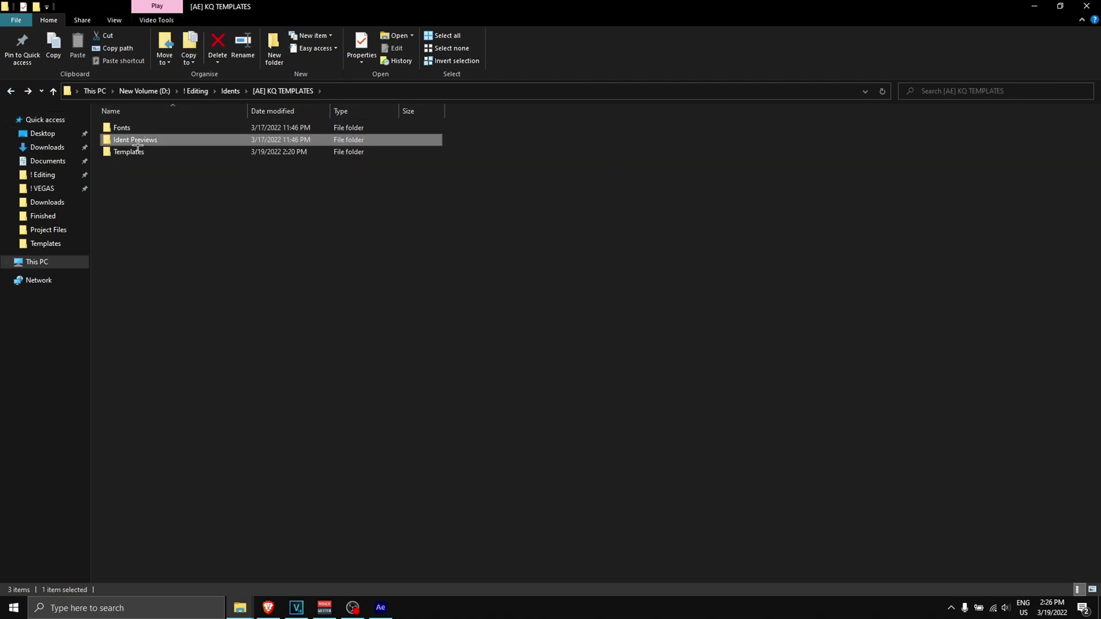
{"action": "double_click", "coordinate": [137, 145]}
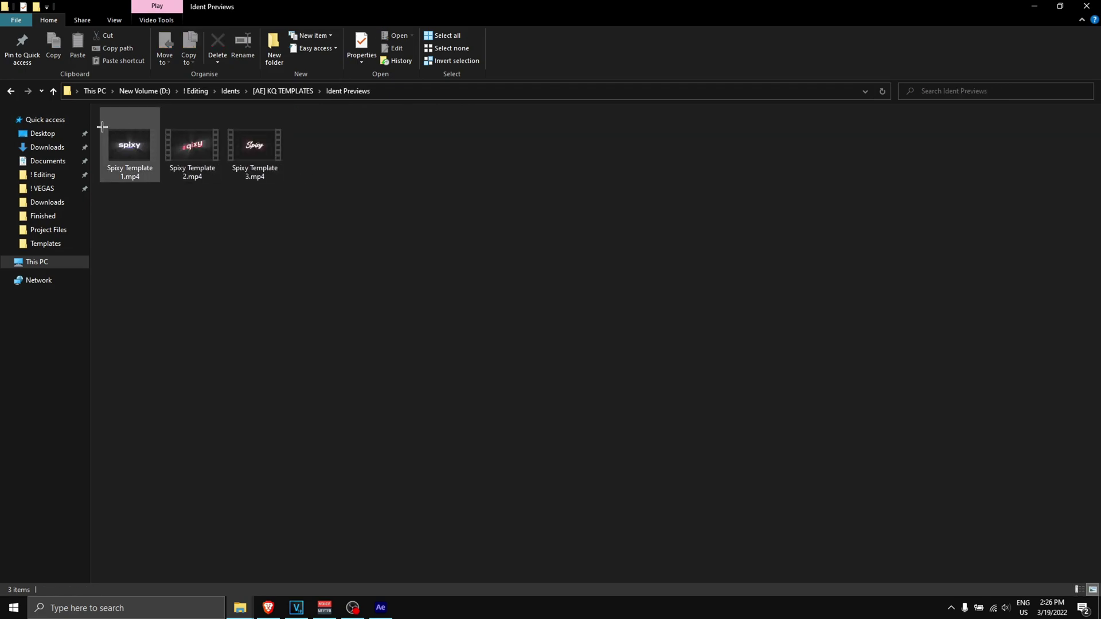
{"action": "left_click", "coordinate": [11, 91]}
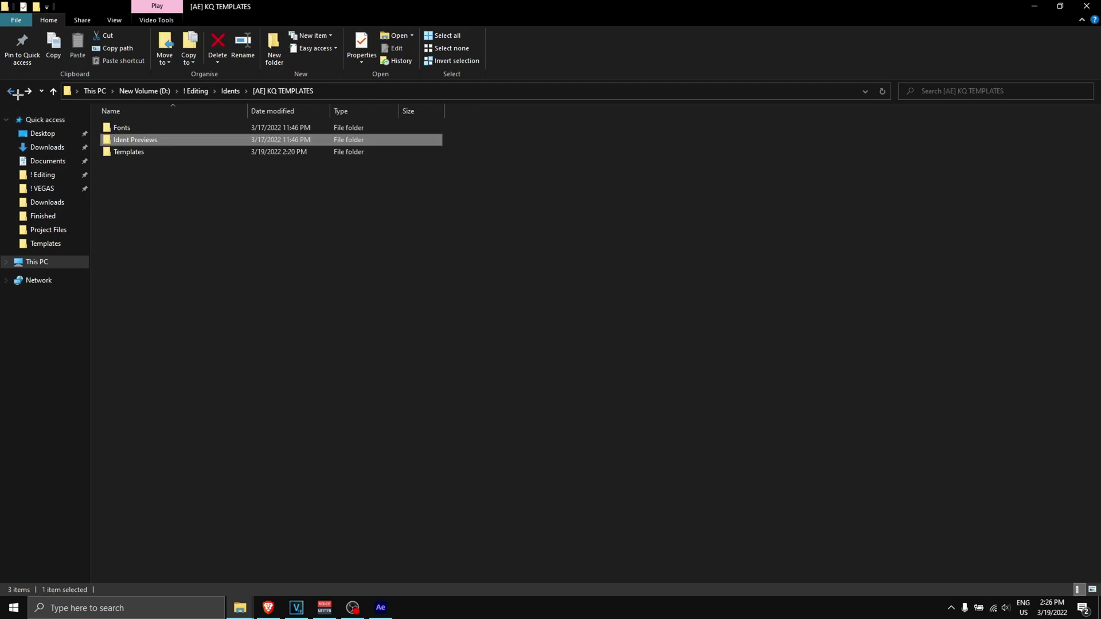
{"action": "double_click", "coordinate": [123, 152]}
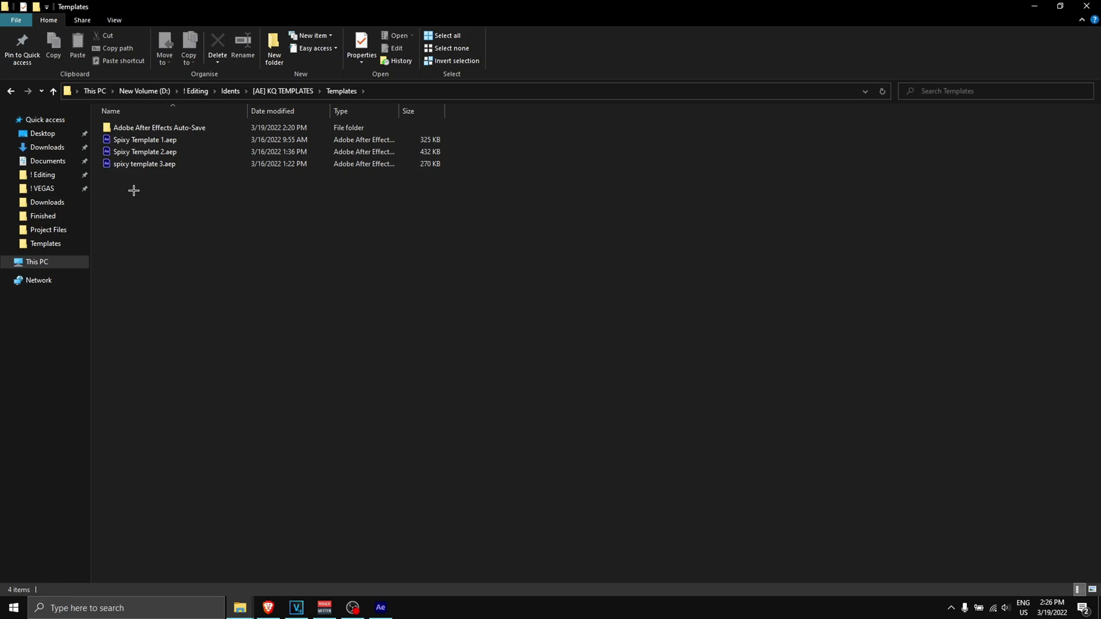
Step: Open Spixy Template 2.aep in After Effects 2022
{"action": "left_click_drag", "start_coordinate": [163, 150], "coordinate": [172, 154]}
{"action": "double_click", "coordinate": [172, 154]}
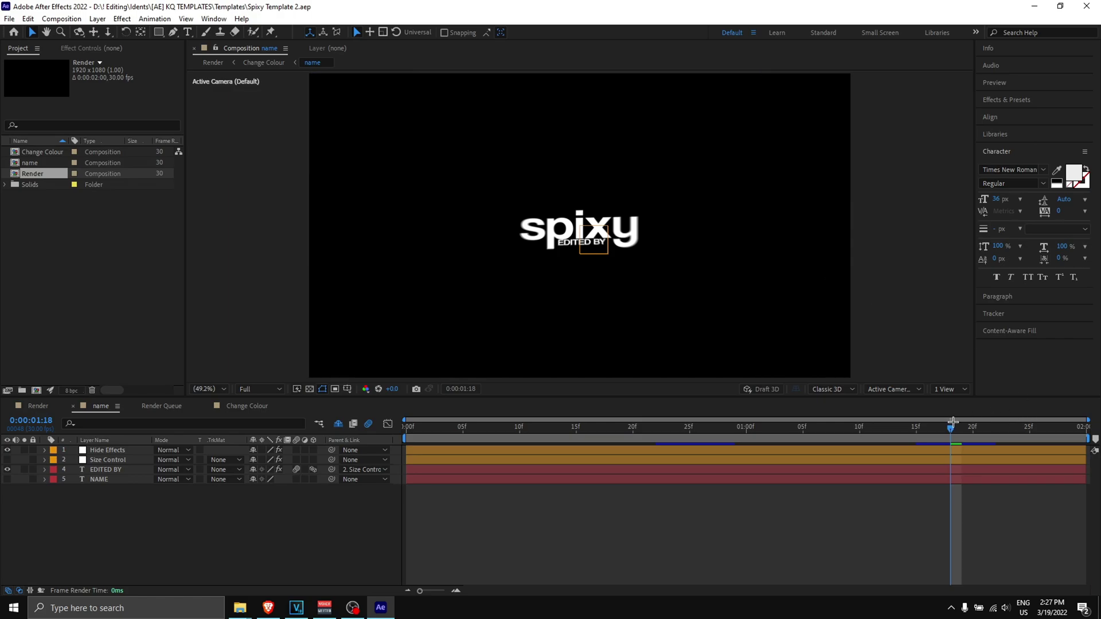
{"action": "left_click_drag", "start_coordinate": [950, 427], "coordinate": [644, 428]}
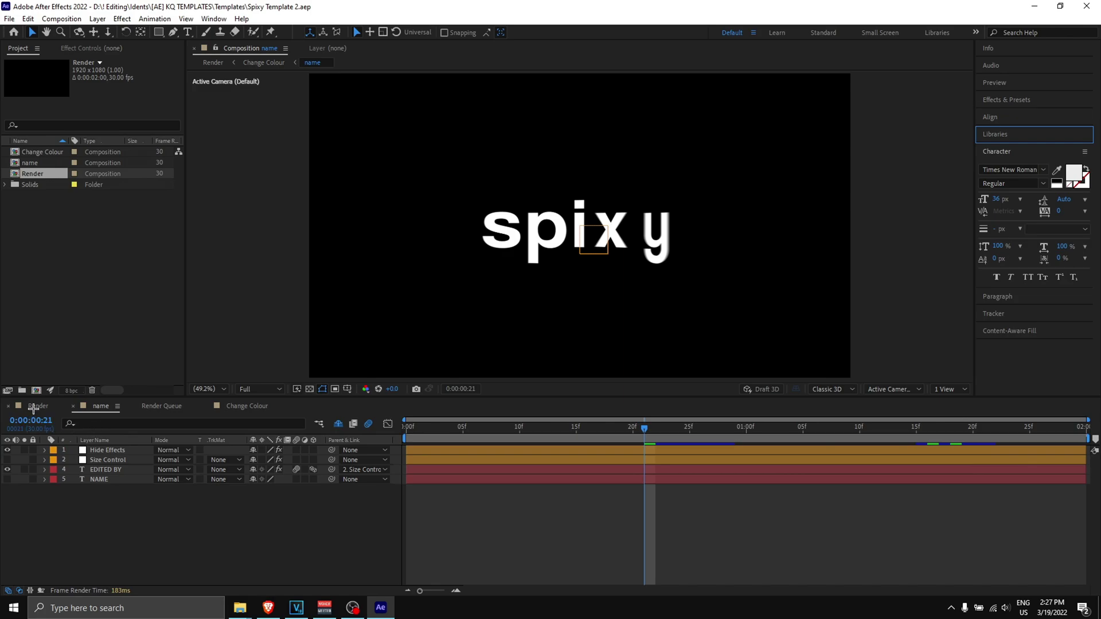
Step: Go from the Render comp through Change Colour into the name comp and select NAME
{"action": "left_click", "coordinate": [32, 407]}
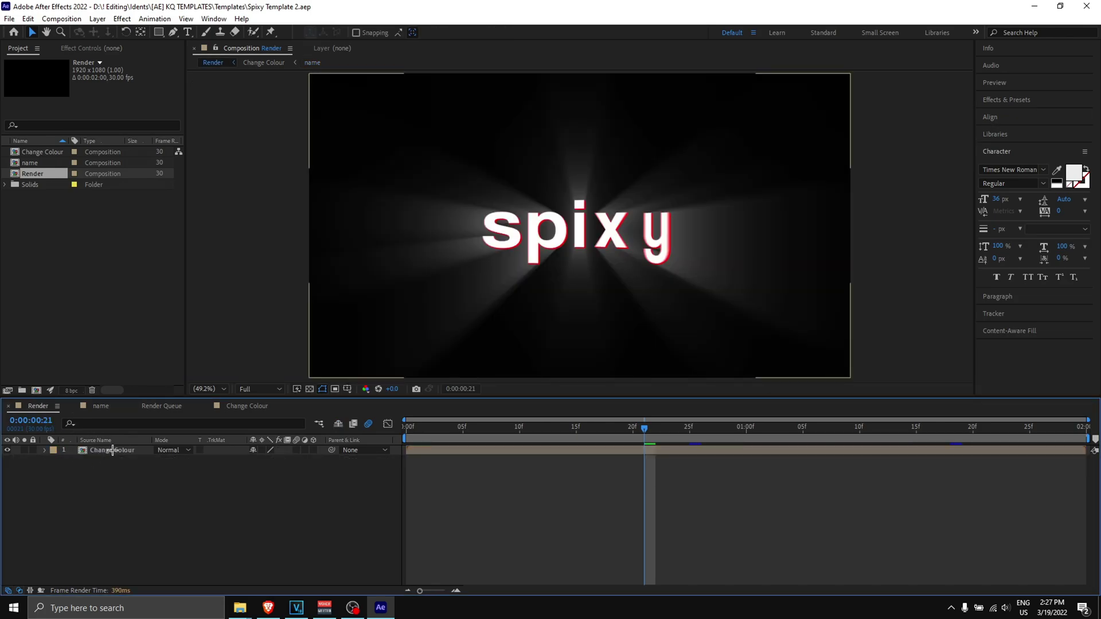
{"action": "double_click", "coordinate": [112, 451]}
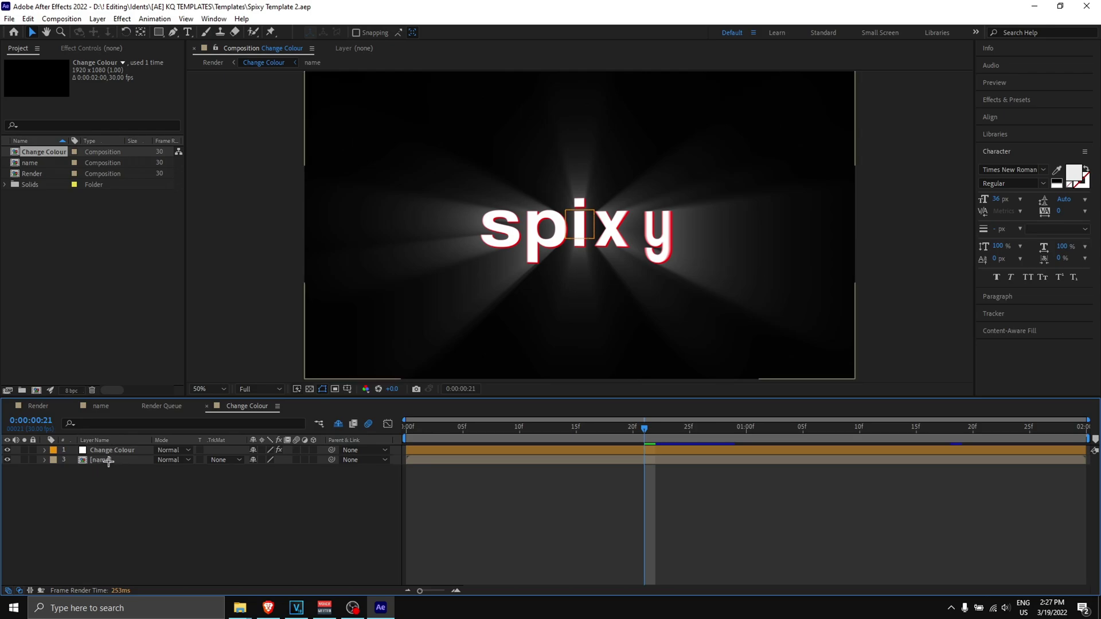
{"action": "double_click", "coordinate": [109, 461]}
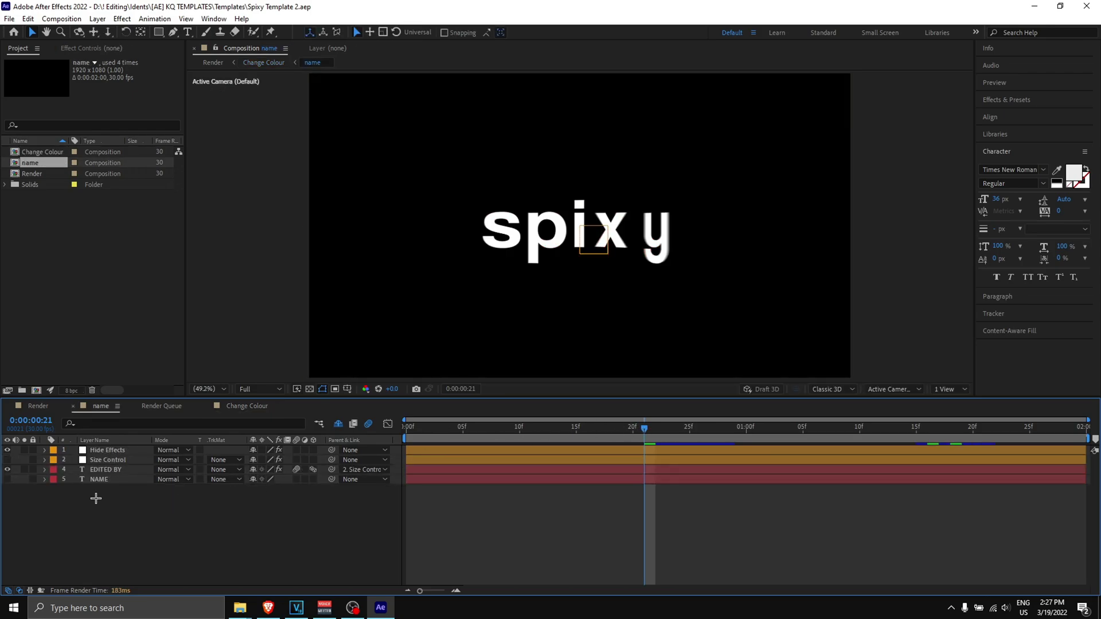
{"action": "left_click", "coordinate": [109, 480]}
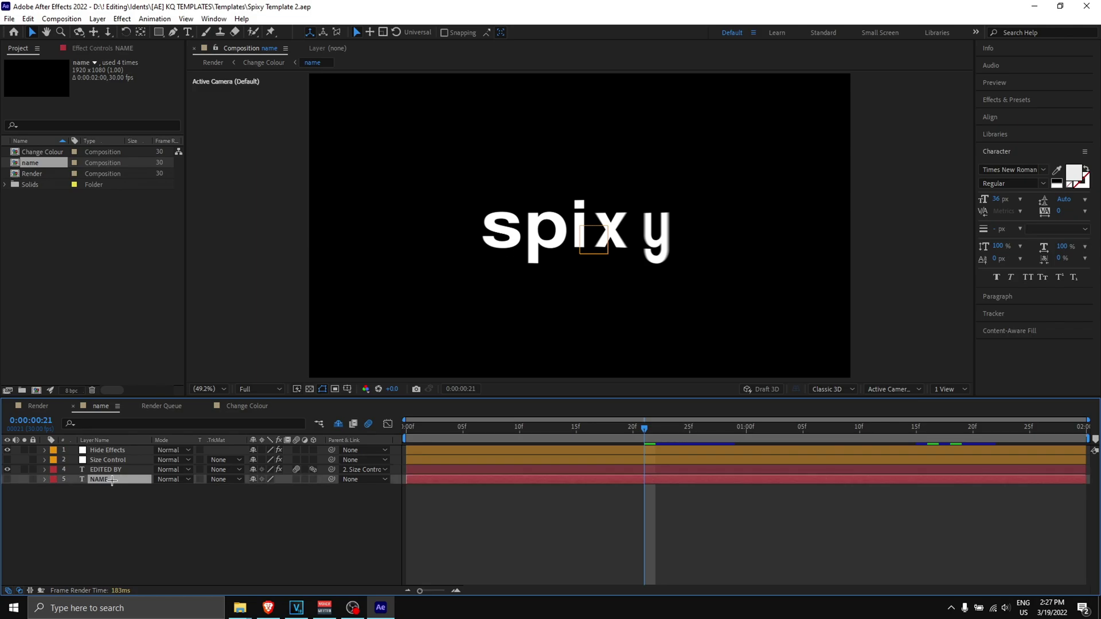
Step: Replace the NAME layer's 'spixy' text with 'clipz' and preview it at 0:00:01:11
{"action": "double_click", "coordinate": [102, 480]}
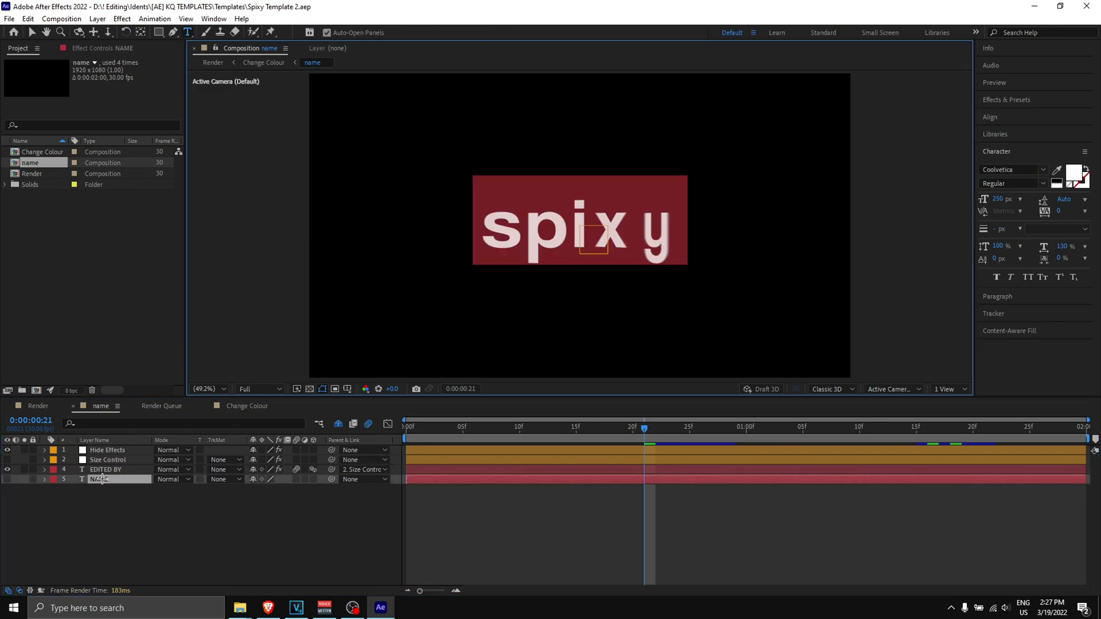
{"action": "key", "text": "BackSpace"}
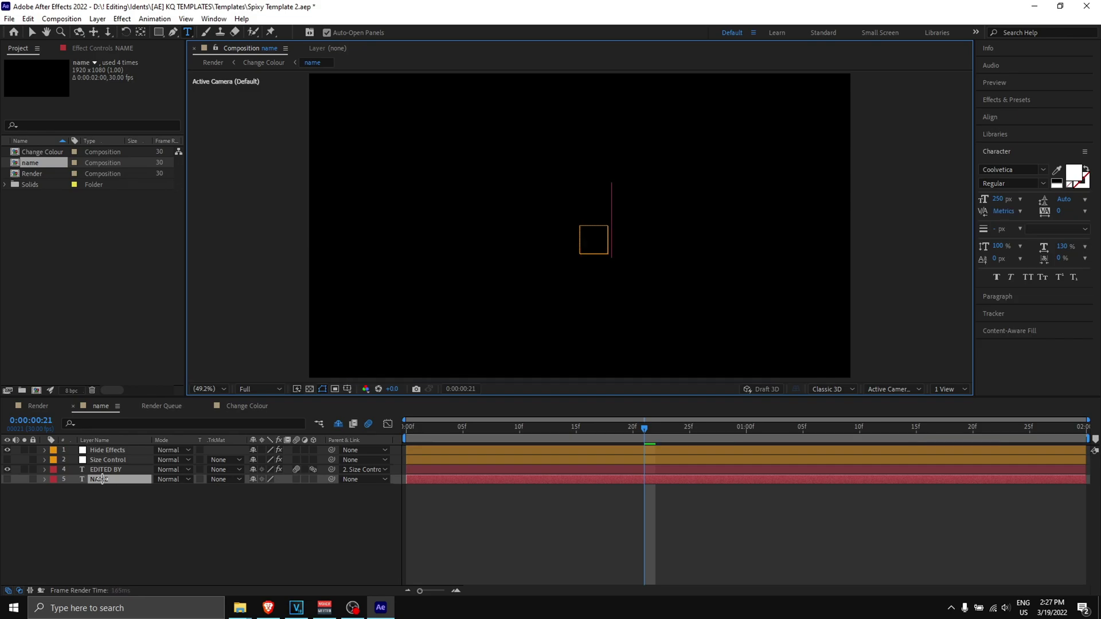
{"action": "type", "text": "clip z"}
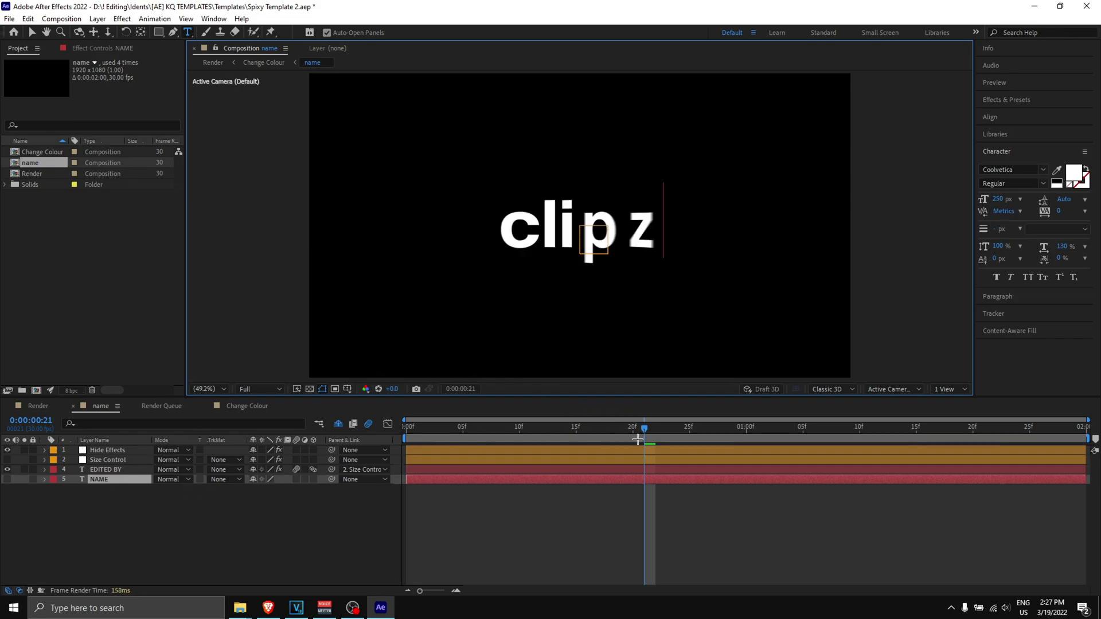
{"action": "left_click_drag", "start_coordinate": [645, 428], "coordinate": [870, 434]}
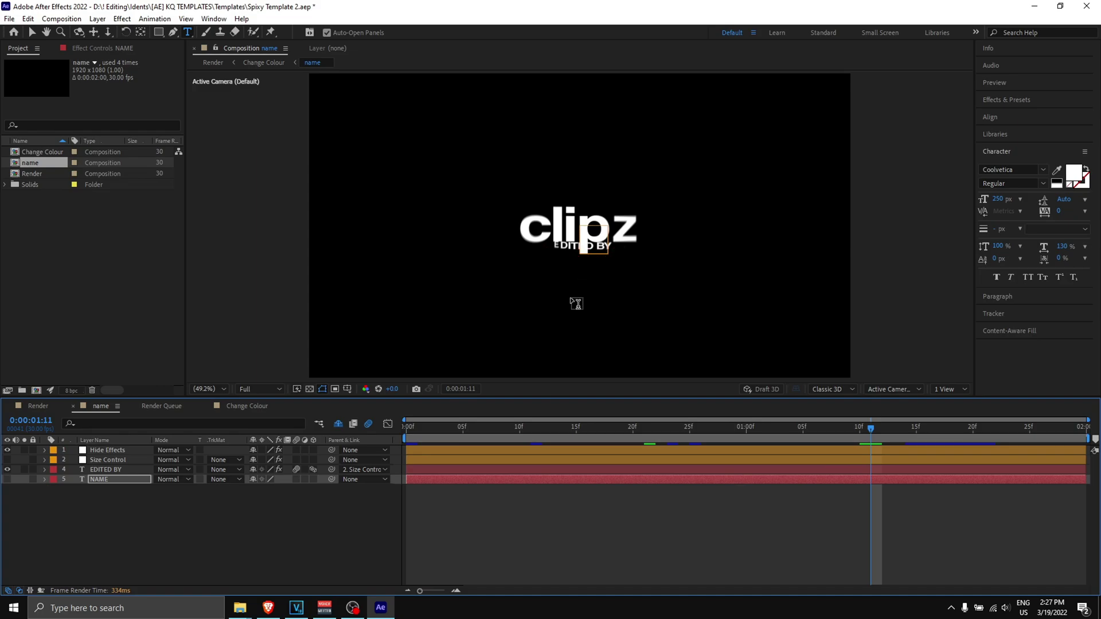
Step: Turn off Tick Box To Show FX on the Hide Effects layer to see plain text
{"action": "left_click", "coordinate": [95, 450]}
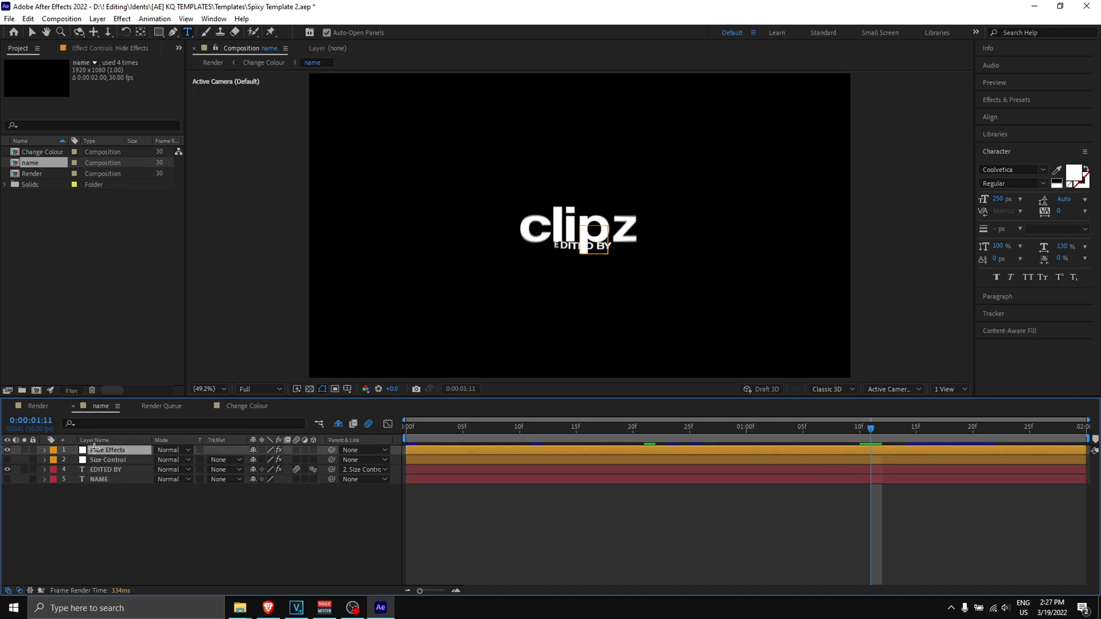
{"action": "left_click", "coordinate": [105, 47]}
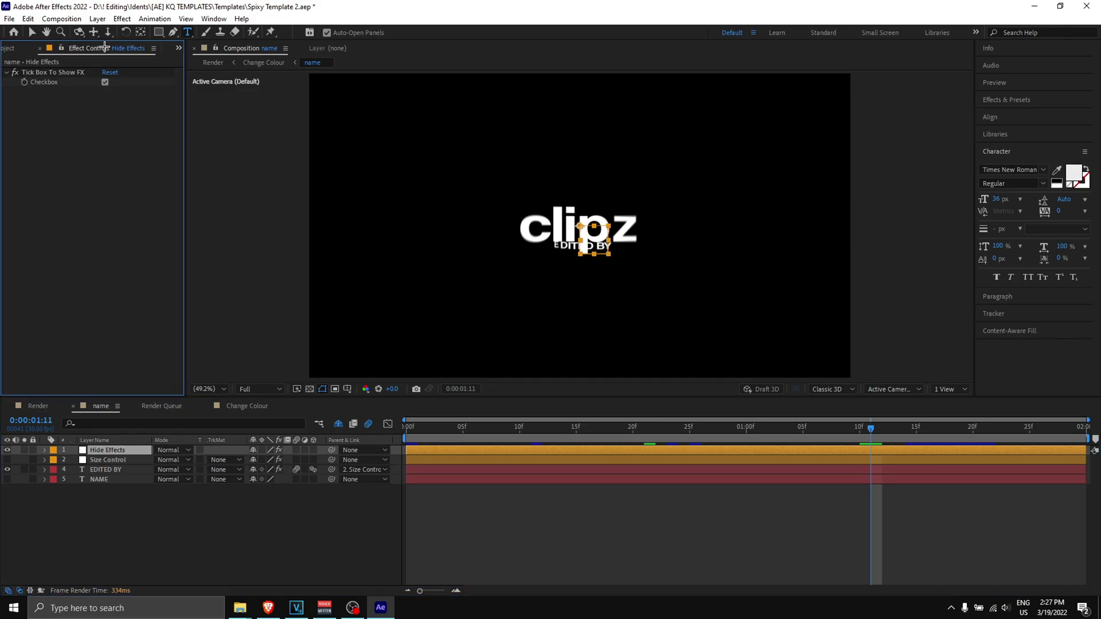
{"action": "left_click", "coordinate": [105, 82]}
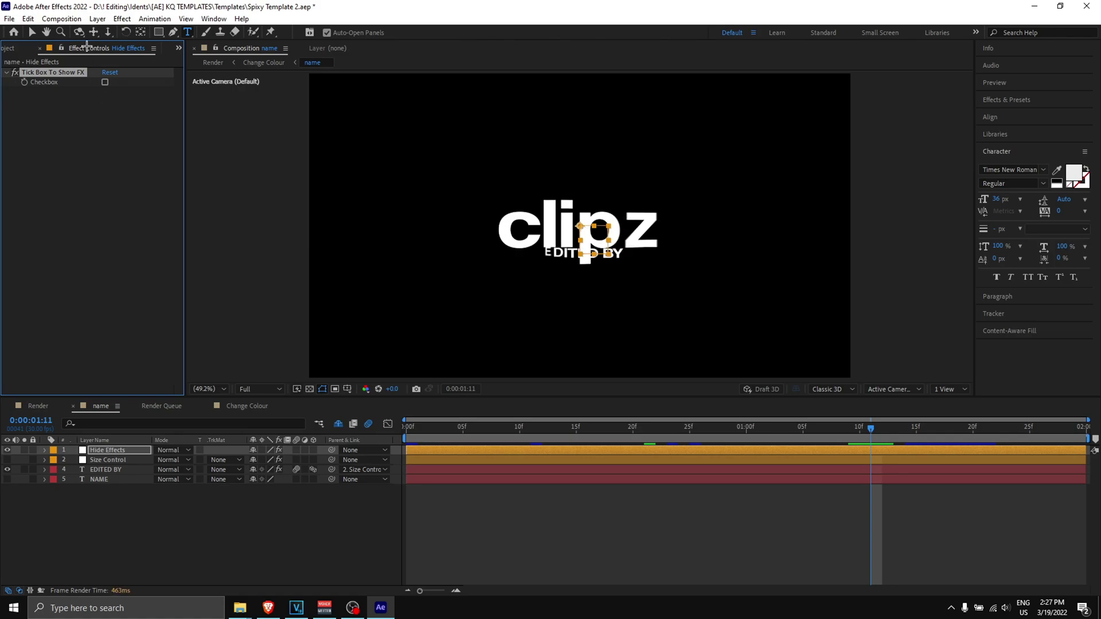
{"action": "left_click", "coordinate": [205, 19]}
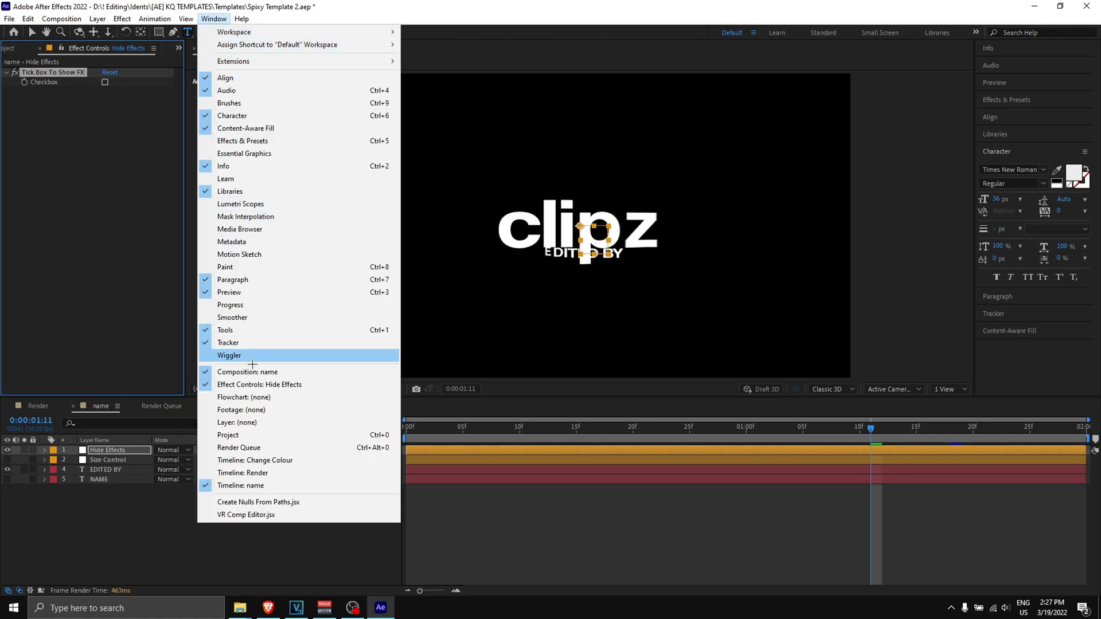
{"action": "left_click", "coordinate": [89, 145]}
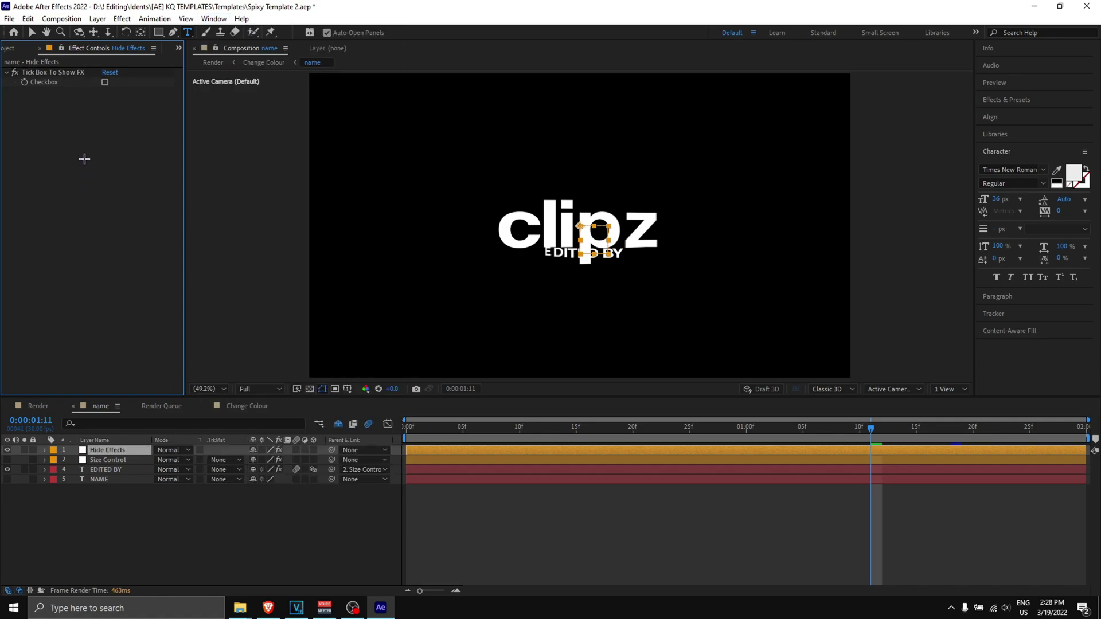
{"action": "left_click", "coordinate": [11, 49]}
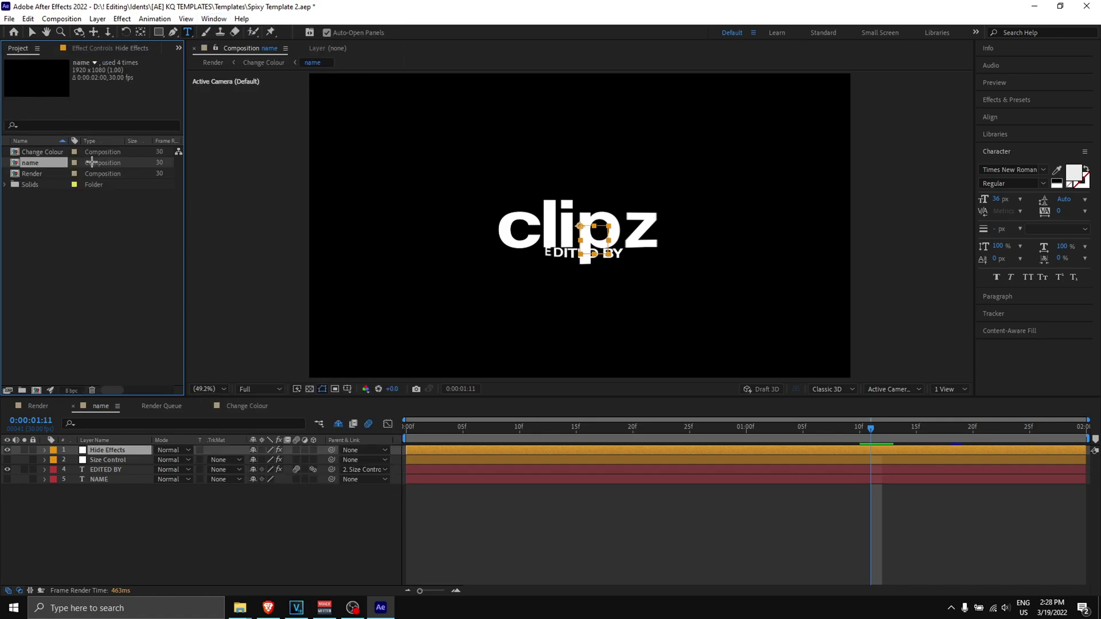
{"action": "left_click", "coordinate": [105, 45]}
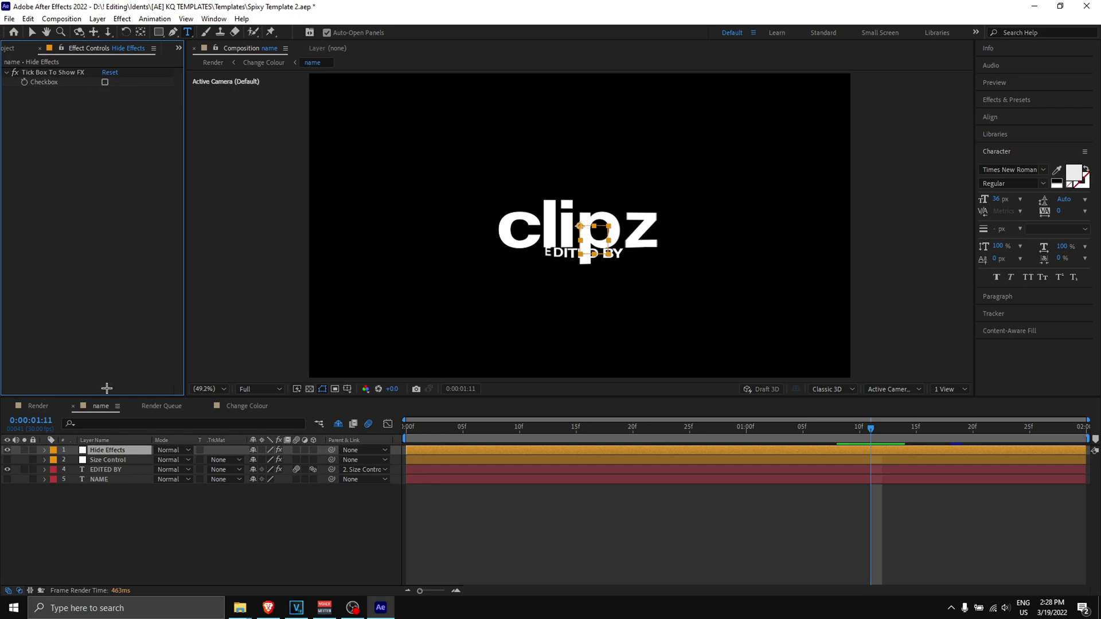
Step: Nudge the EDITED BY text layer up and slightly to the right
{"action": "left_click", "coordinate": [101, 469]}
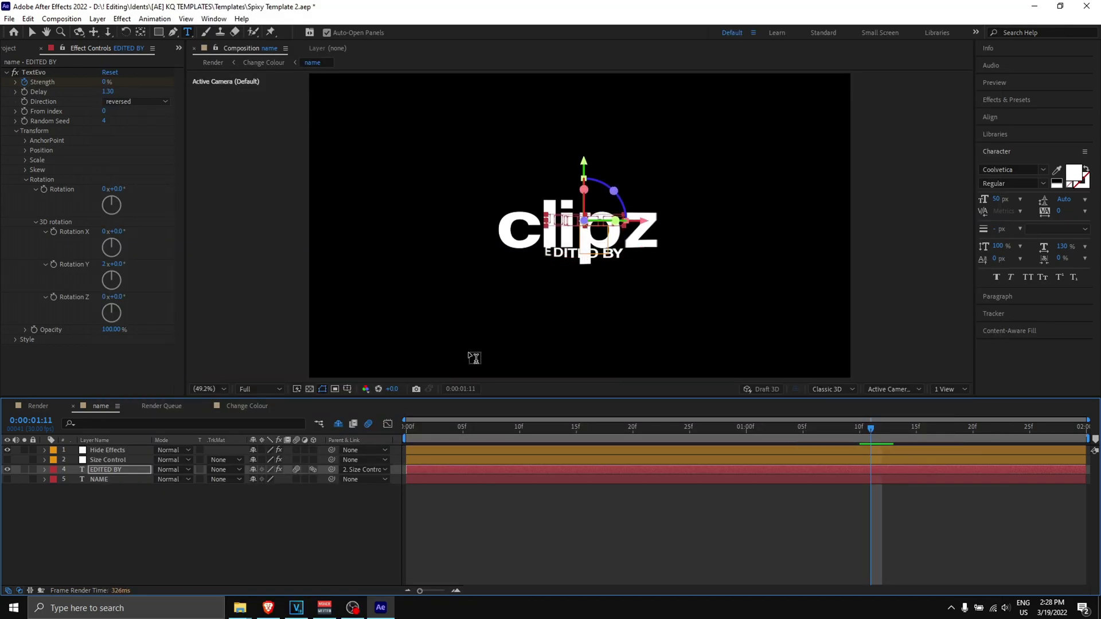
{"action": "key", "text": "shift+Up"}
{"action": "key", "text": "shift+Up"}
{"action": "key", "text": "shift+Up"}
{"action": "key", "text": "shift+Up"}
{"action": "key", "text": "shift+Up"}
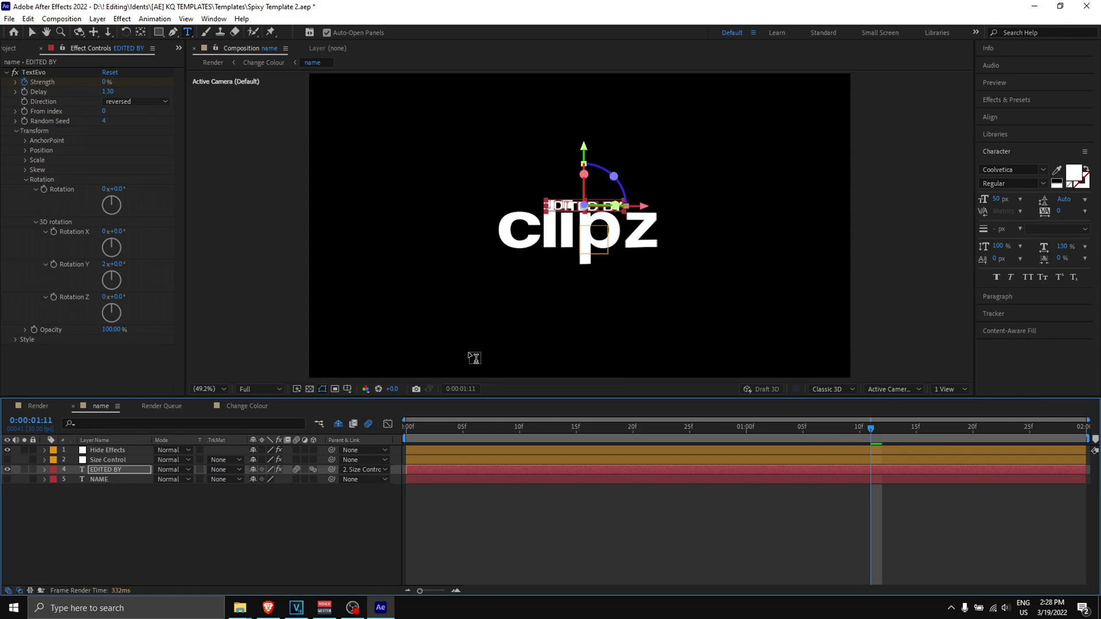
{"action": "key", "text": "shift+Right"}
{"action": "key", "text": "shift+Right"}
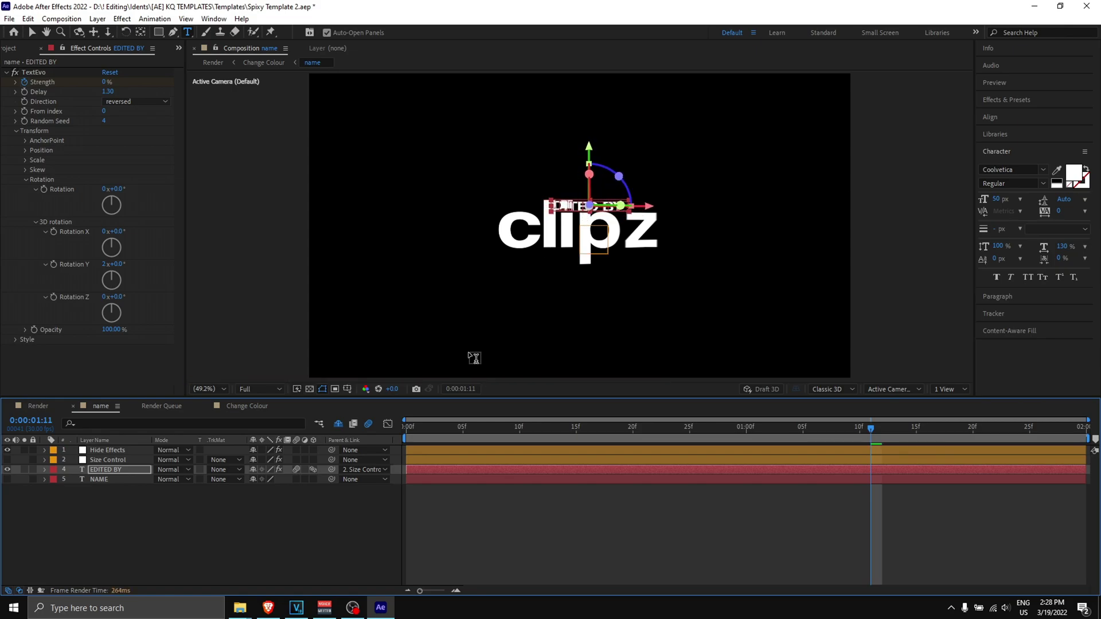
{"action": "key", "text": "shift+Right"}
{"action": "key", "text": "shift+Right"}
{"action": "key", "text": "shift+Right"}
{"action": "key", "text": "shift+Right"}
{"action": "key", "text": "shift+Right"}
{"action": "key", "text": "shift+Right"}
{"action": "key", "text": "shift+Right"}
{"action": "key", "text": "shift+Right"}
{"action": "key", "text": "shift+Right"}
{"action": "key", "text": "shift+Right"}
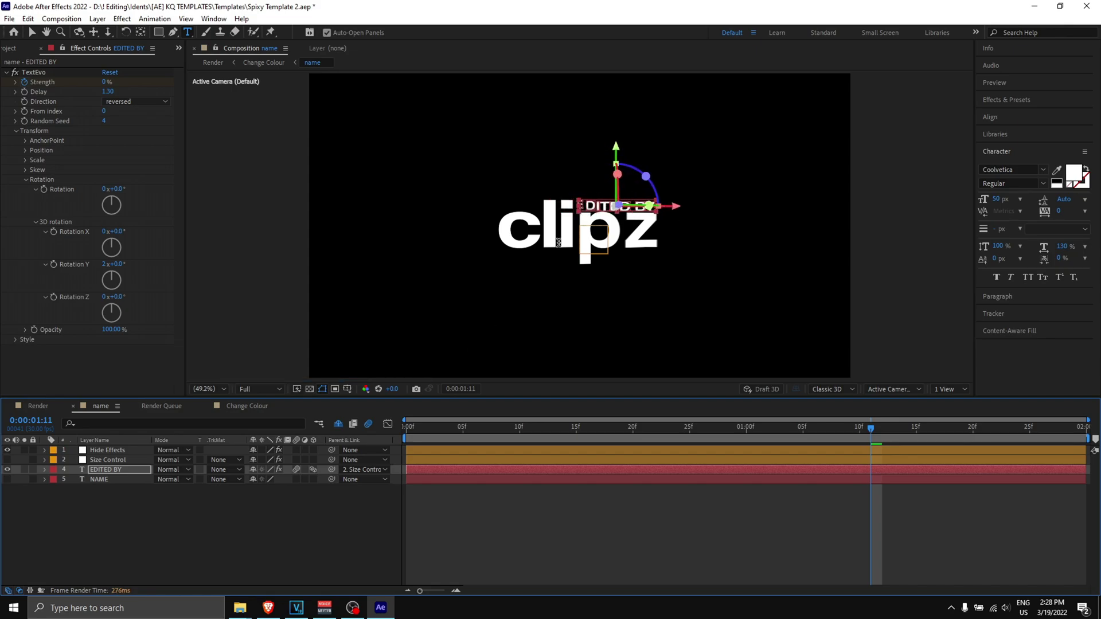
Step: Re-enable Tick Box To Show FX on Hide Effects and preview at 0:00:00:25
{"action": "left_click", "coordinate": [99, 450]}
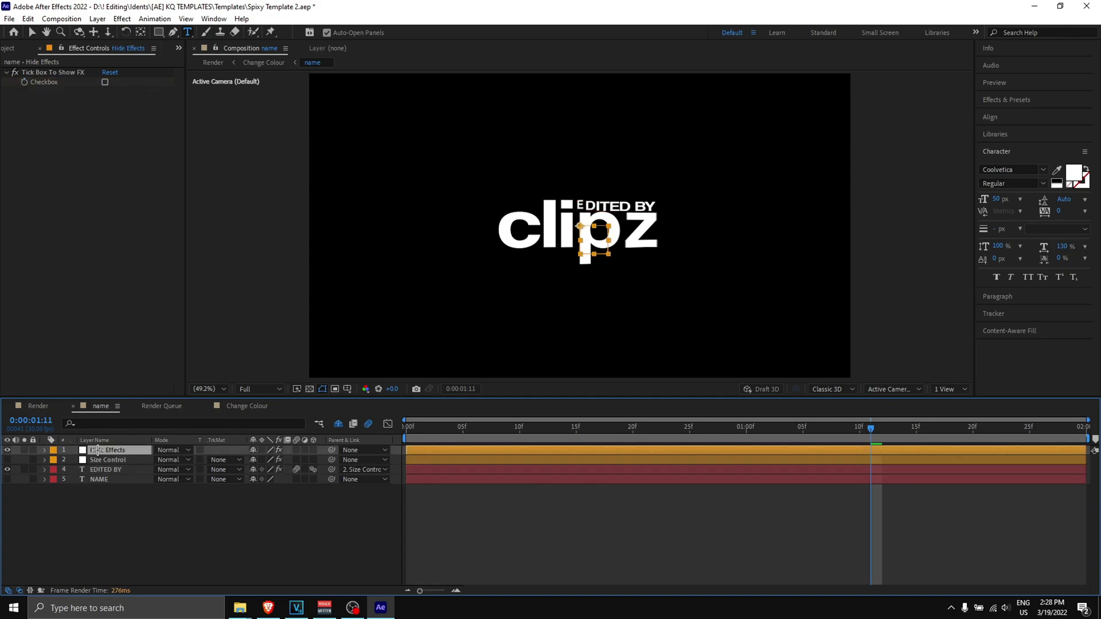
{"action": "left_click", "coordinate": [105, 83]}
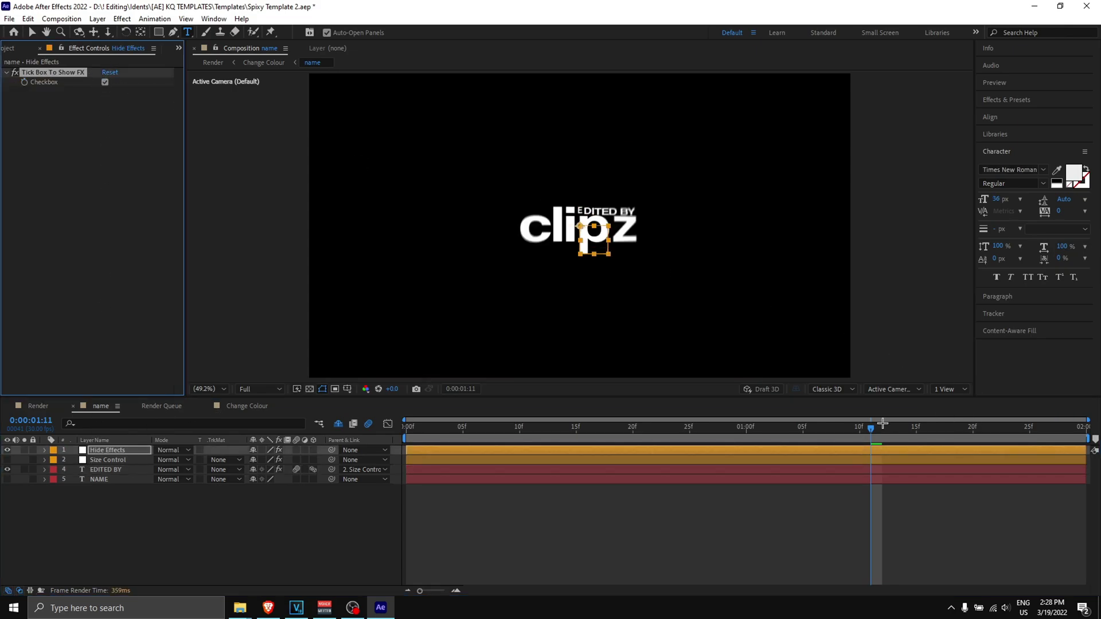
{"action": "mouse_move", "coordinate": [872, 426]}
{"action": "left_mouse_down"}
{"action": "mouse_move", "coordinate": [686, 428]}
{"action": "mouse_move", "coordinate": [882, 422]}
{"action": "left_mouse_up"}
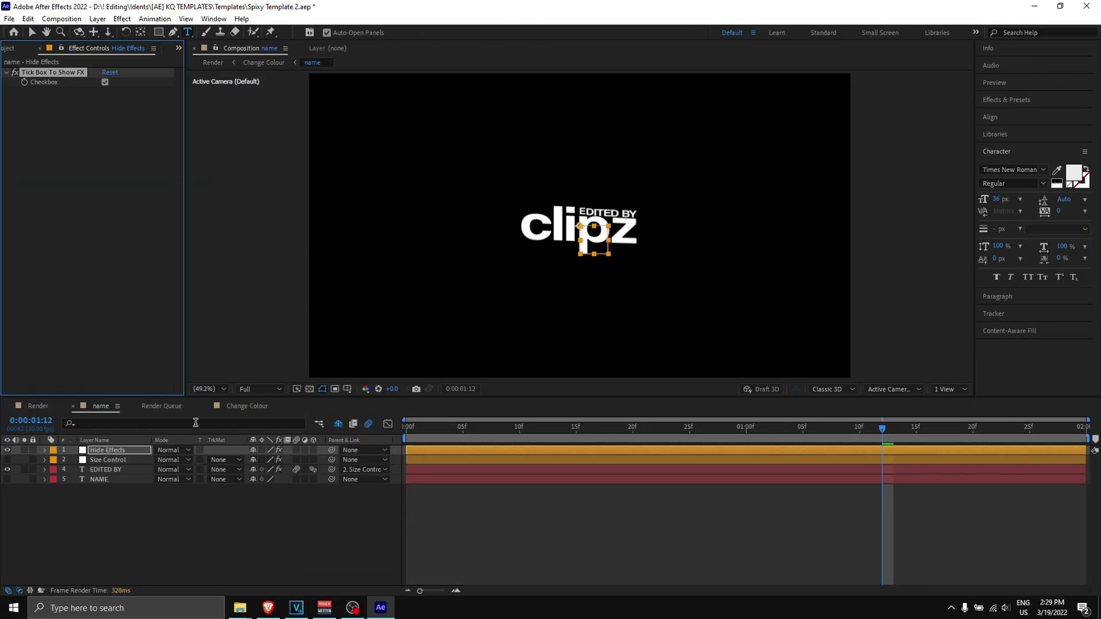
Step: Open the Change Colour precomp from the Render comp and select its Change Colour layer
{"action": "left_click", "coordinate": [238, 406]}
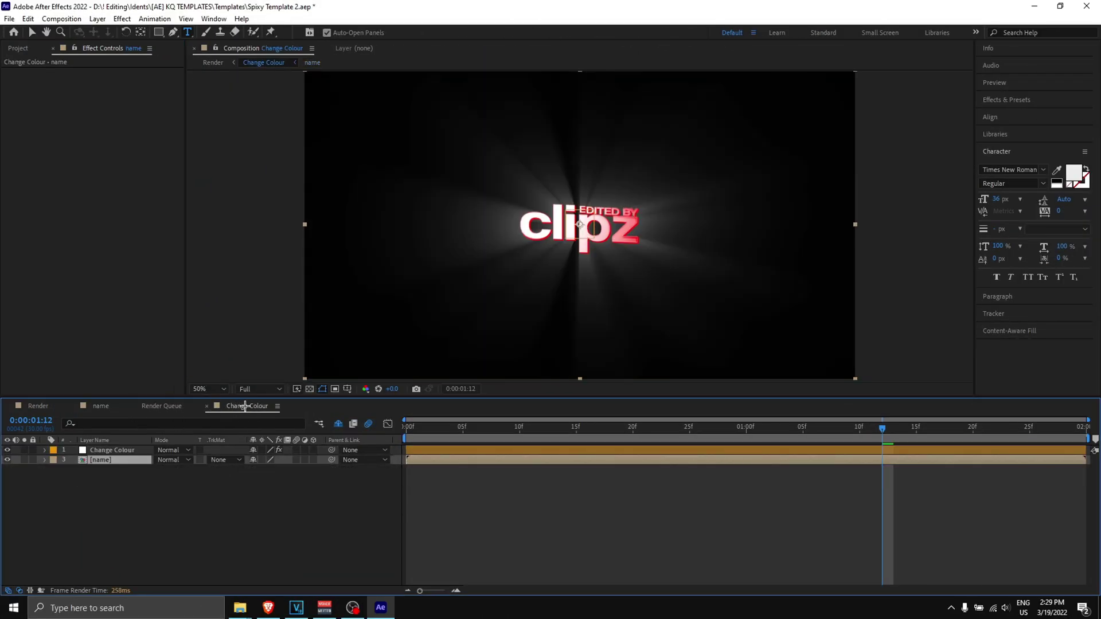
{"action": "left_click", "coordinate": [40, 406]}
{"action": "double_click", "coordinate": [114, 451]}
{"action": "left_click", "coordinate": [115, 450]}
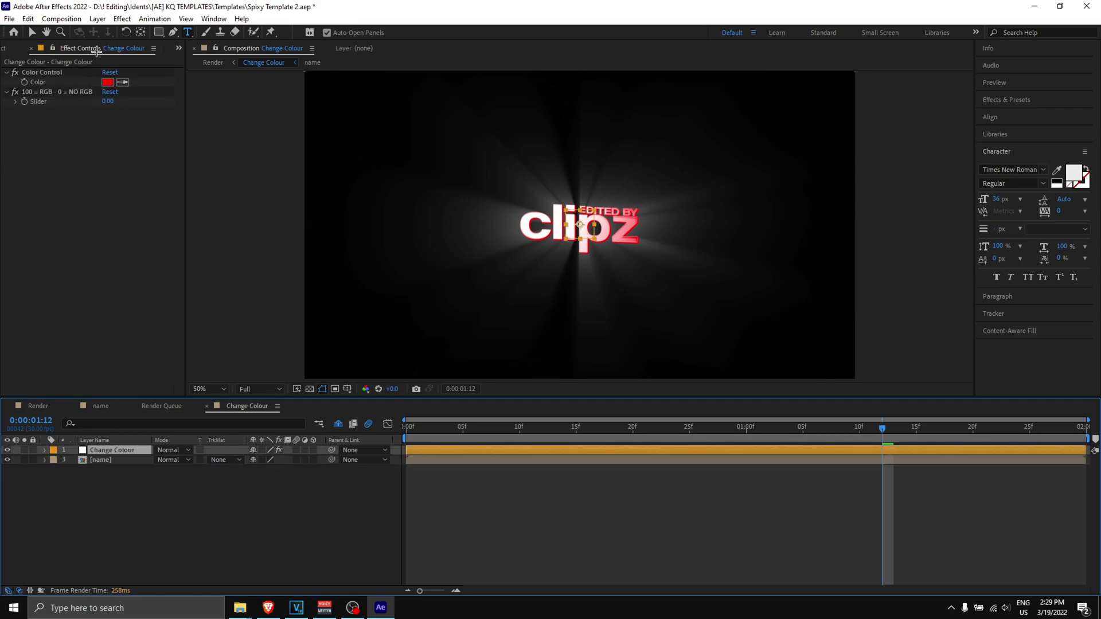
Step: Set the Color Control to blue-violet 4200FF and scrub back to preview the title
{"action": "left_click", "coordinate": [107, 82]}
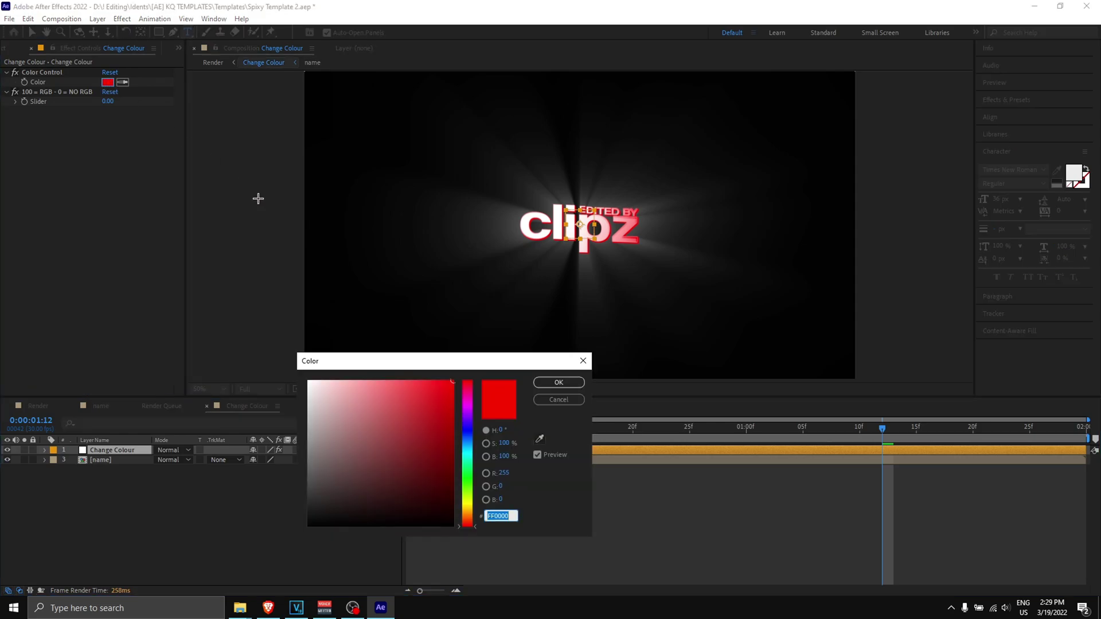
{"action": "left_click_drag", "start_coordinate": [473, 488], "coordinate": [461, 420]}
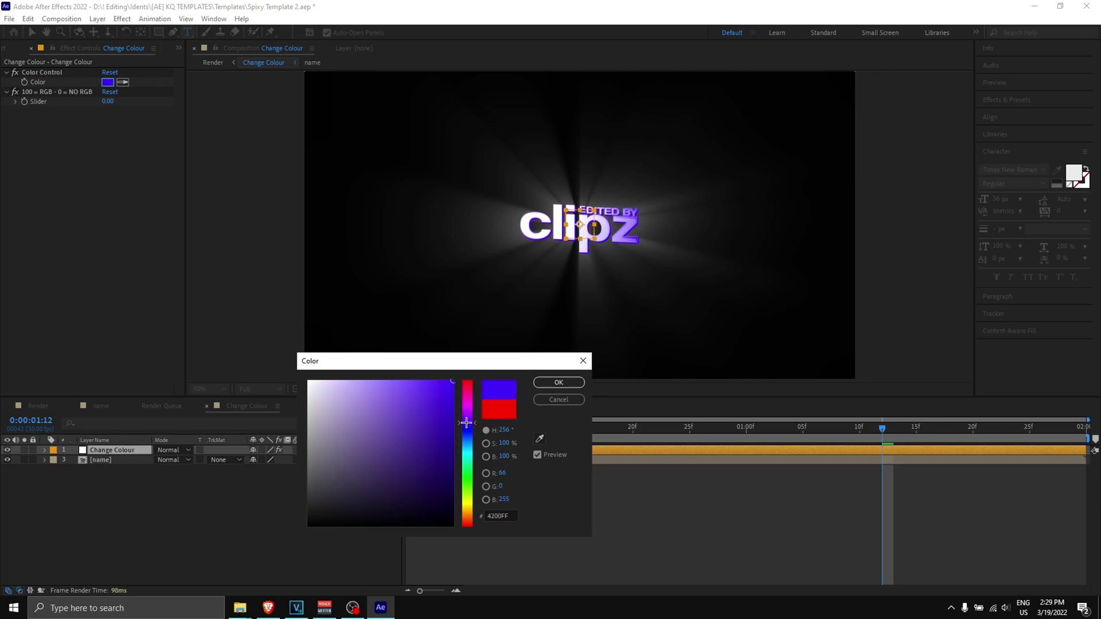
{"action": "left_click", "coordinate": [559, 383]}
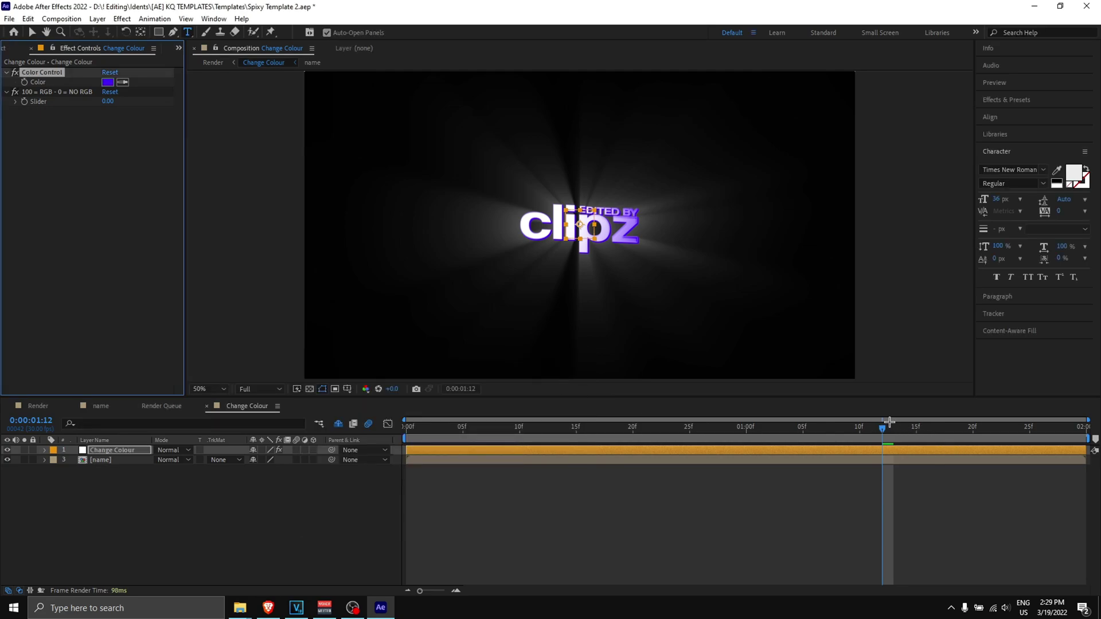
{"action": "left_click_drag", "start_coordinate": [883, 429], "coordinate": [710, 426]}
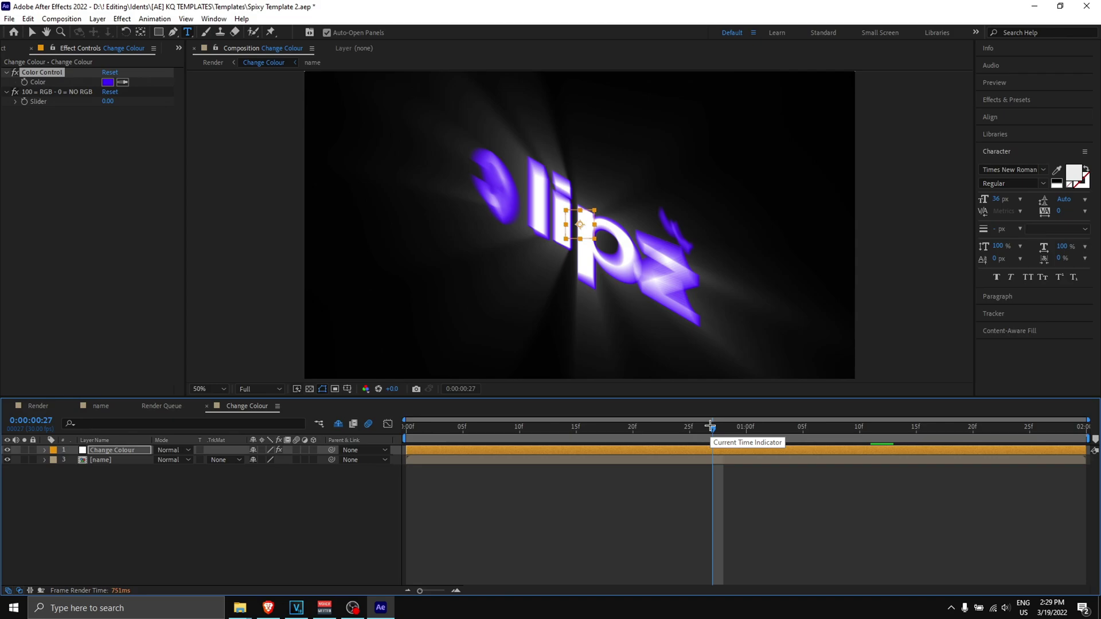
Step: Add the Render composition to the Render Queue from the Composition menu
{"action": "left_click", "coordinate": [38, 405]}
{"action": "left_click_drag", "start_coordinate": [548, 426], "coordinate": [565, 428]}
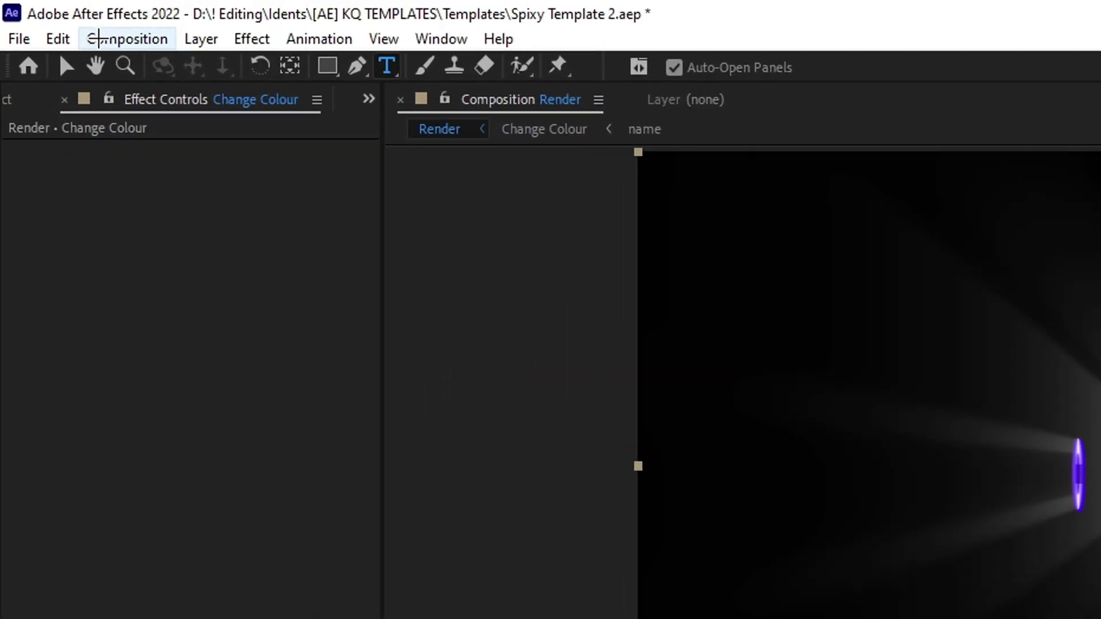
{"action": "left_click", "coordinate": [57, 20]}
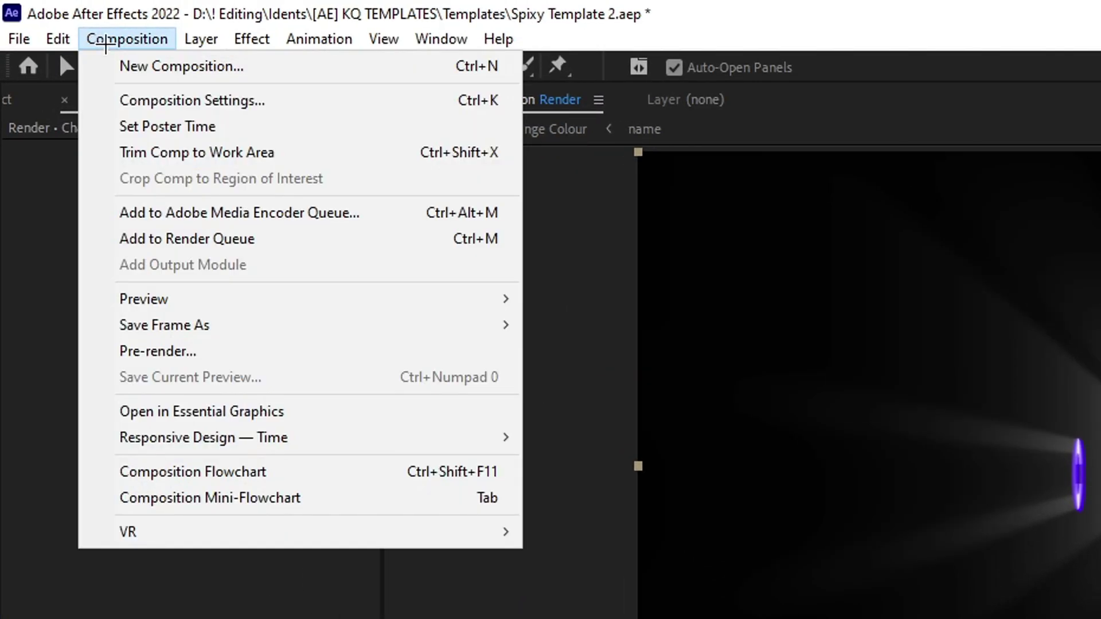
{"action": "left_click", "coordinate": [260, 239]}
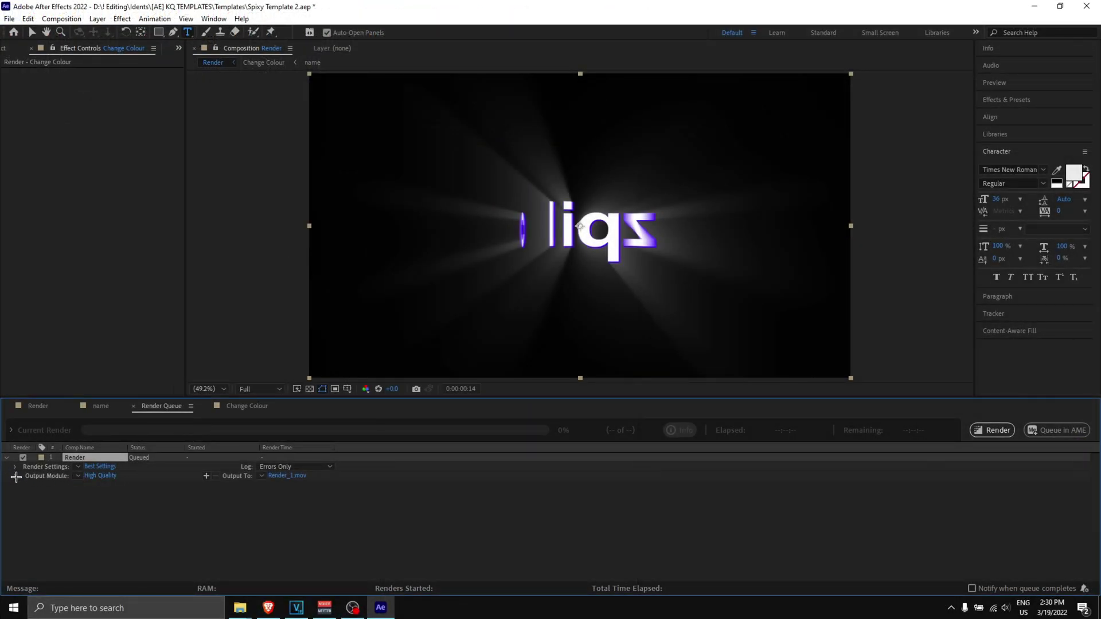
Step: In the output module settings, keep QuickTime as the output format
{"action": "left_click", "coordinate": [100, 477]}
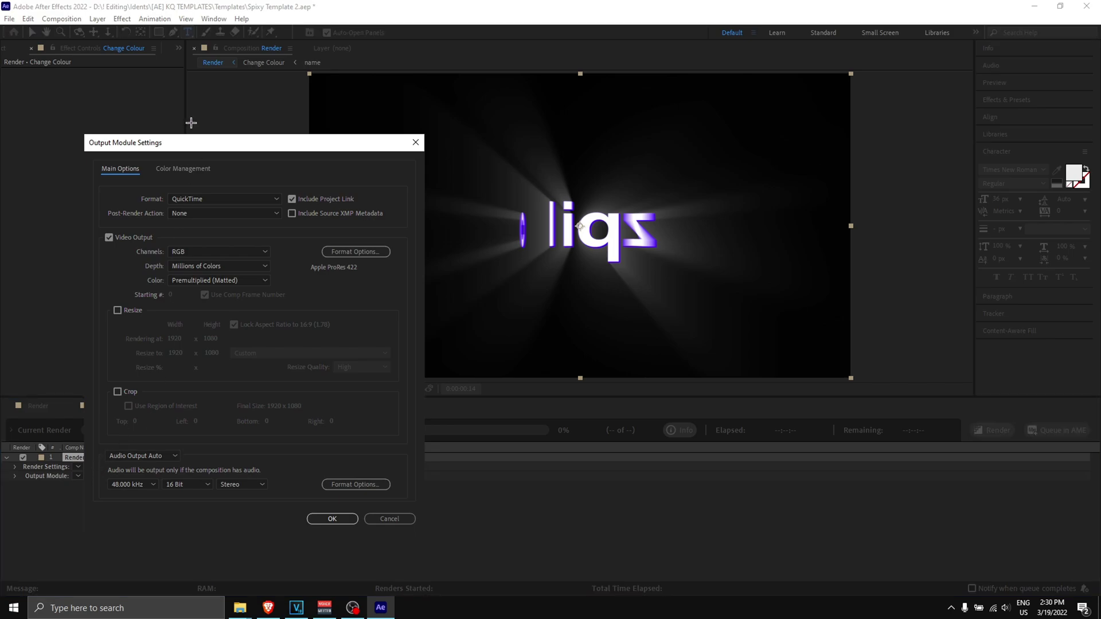
{"action": "left_click_drag", "start_coordinate": [194, 142], "coordinate": [220, 149]}
{"action": "left_click", "coordinate": [250, 111]}
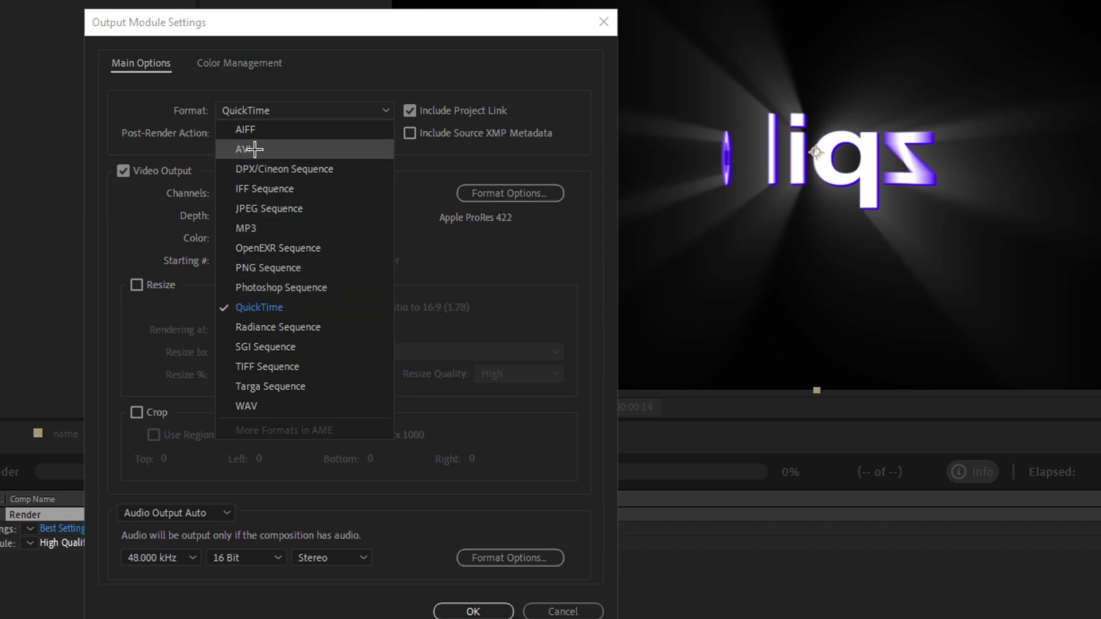
{"action": "left_click", "coordinate": [145, 76]}
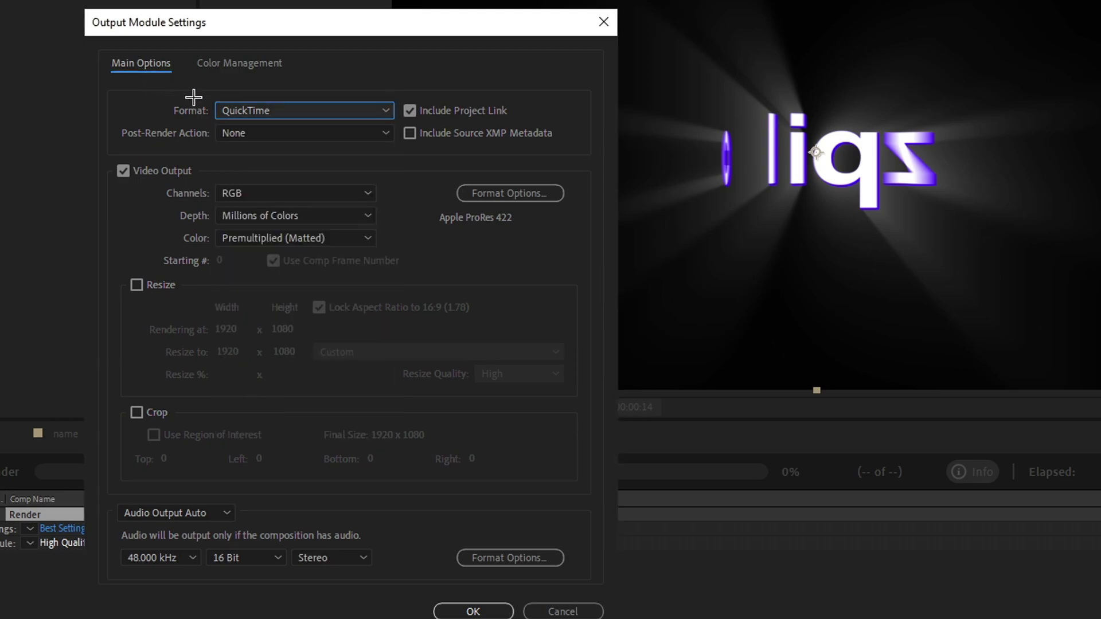
{"action": "left_click", "coordinate": [253, 103]}
{"action": "left_click", "coordinate": [287, 307]}
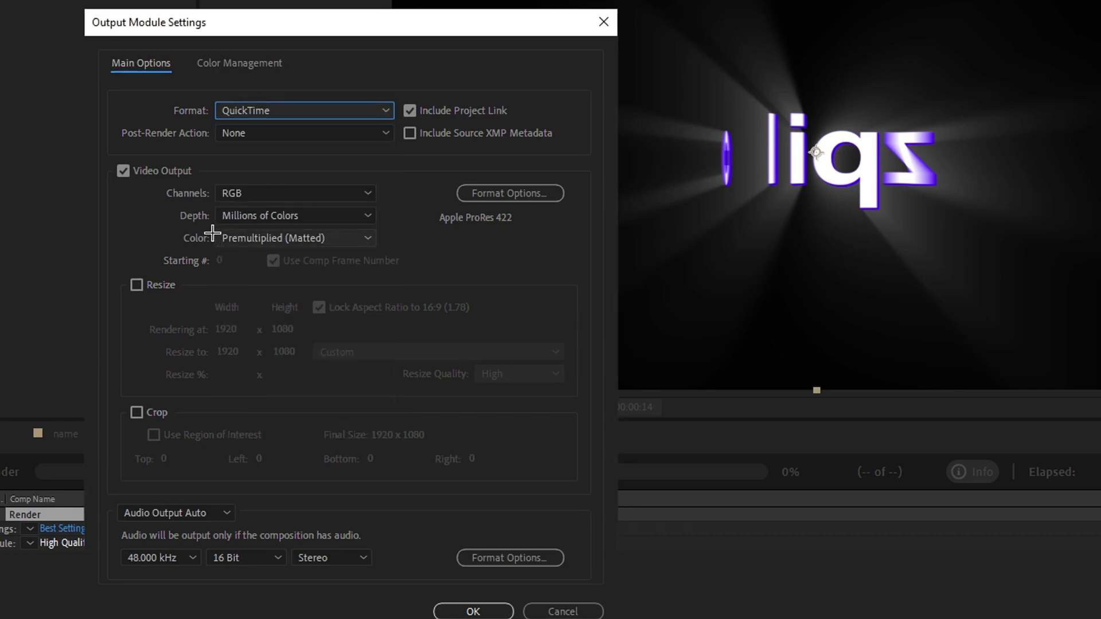
Step: Set channels to RGB + Alpha, briefly trying AVI, with the format back on QuickTime
{"action": "left_click", "coordinate": [253, 193]}
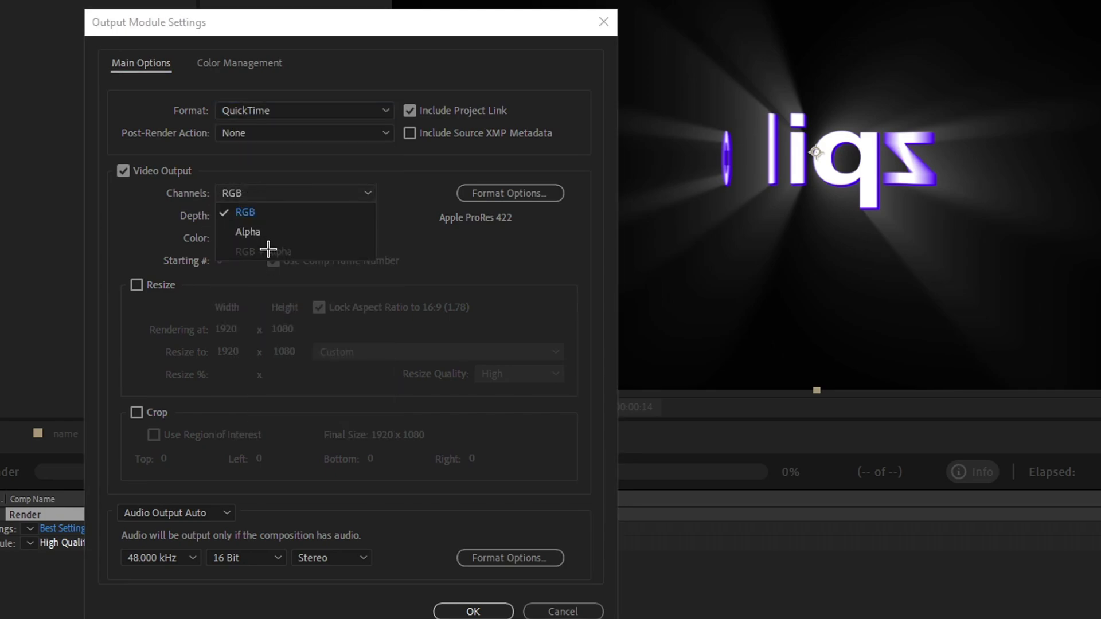
{"action": "left_click", "coordinate": [269, 216]}
{"action": "left_click", "coordinate": [260, 110]}
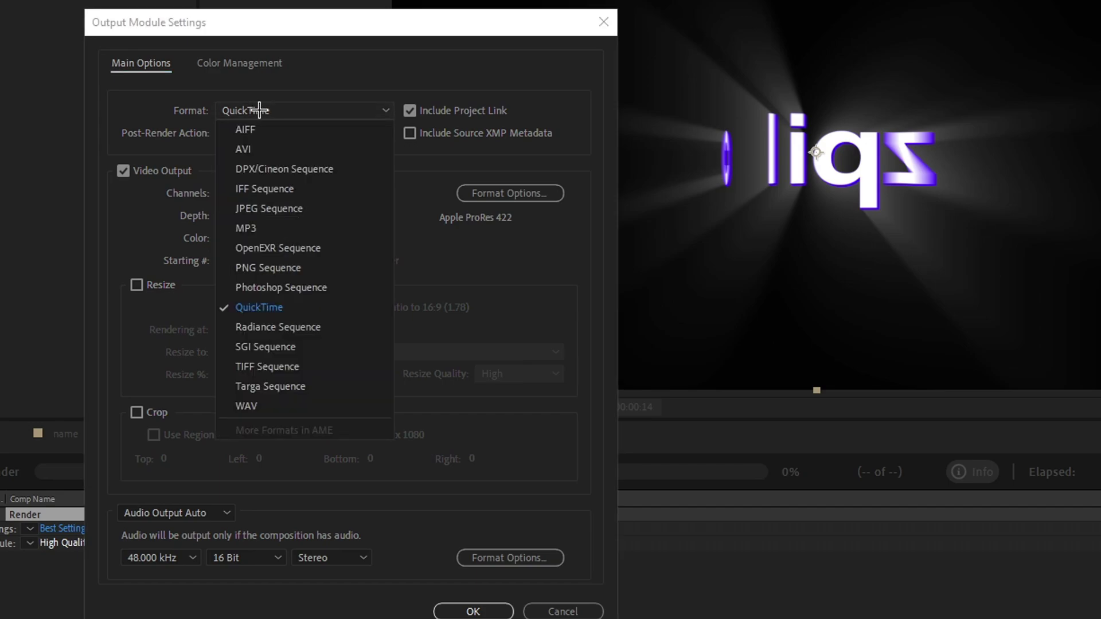
{"action": "left_click", "coordinate": [264, 148]}
{"action": "left_click", "coordinate": [247, 194]}
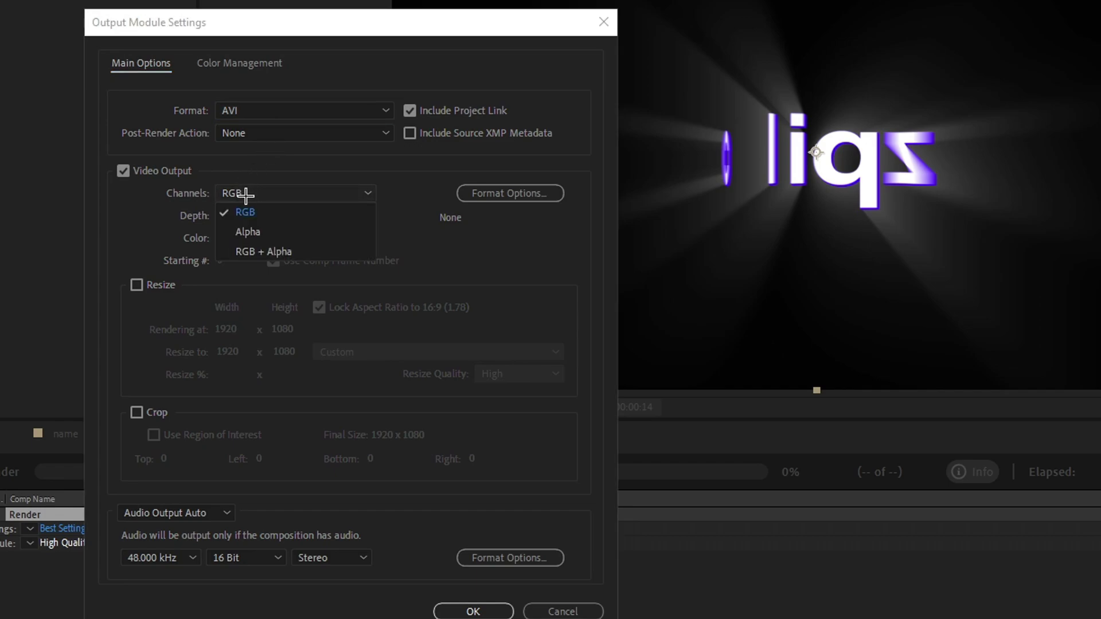
{"action": "left_click", "coordinate": [265, 250]}
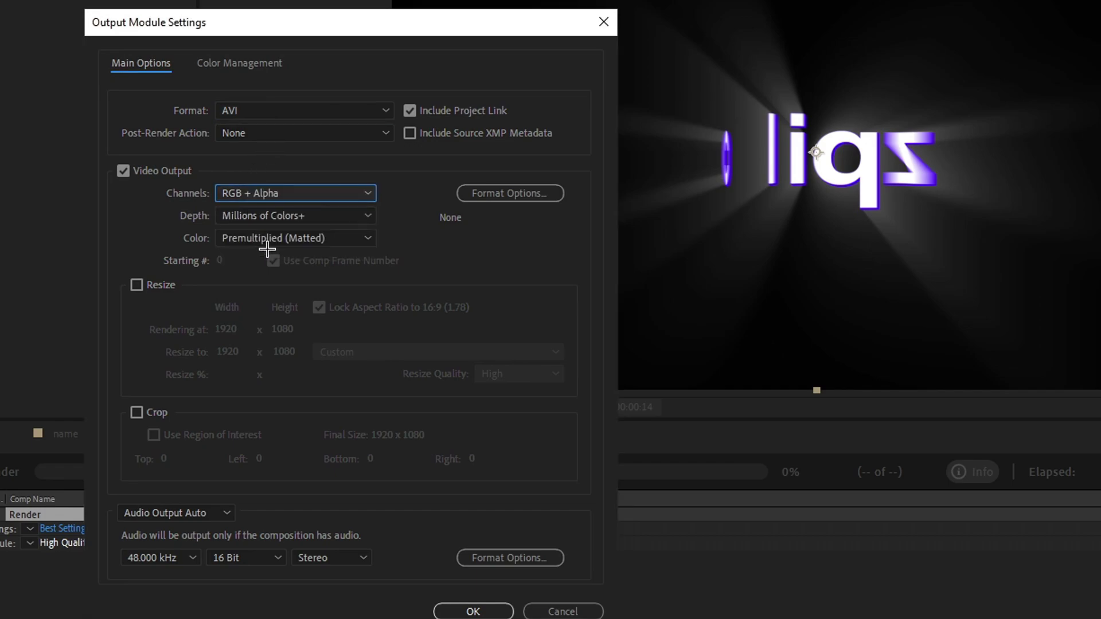
{"action": "left_click", "coordinate": [258, 109]}
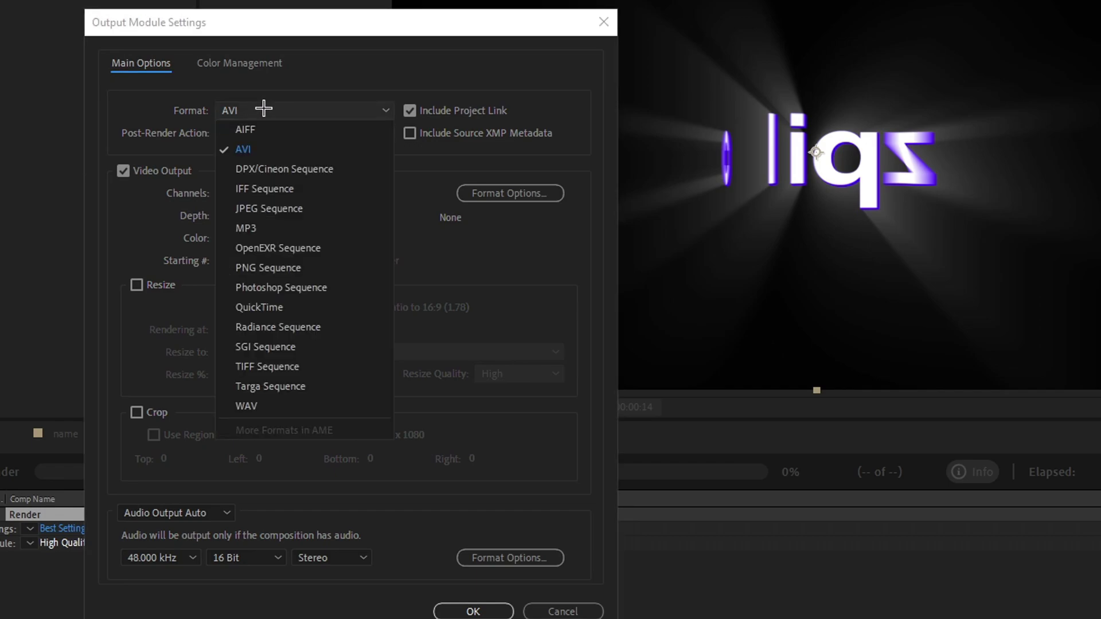
{"action": "left_click", "coordinate": [280, 308]}
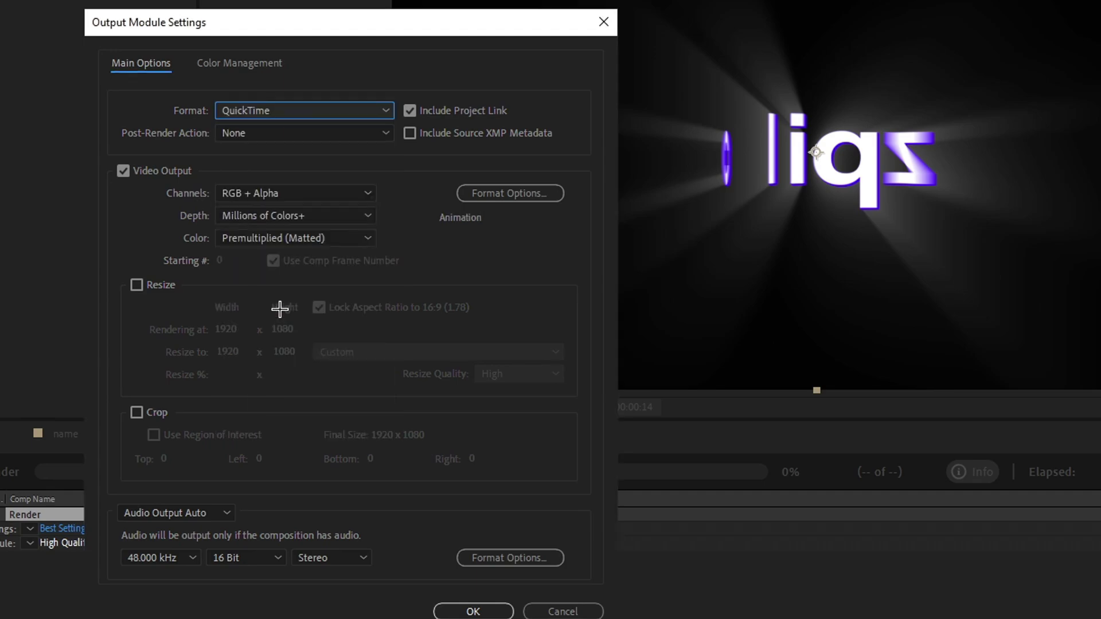
Step: Turn audio output off and confirm the output module settings
{"action": "left_click", "coordinate": [181, 513]}
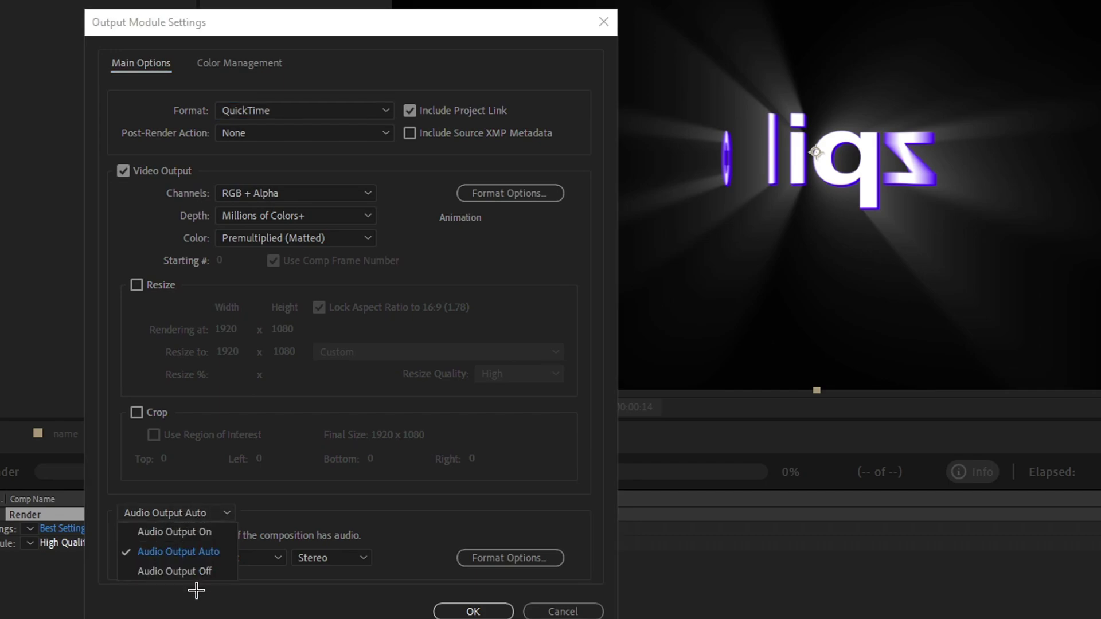
{"action": "left_click", "coordinate": [194, 571]}
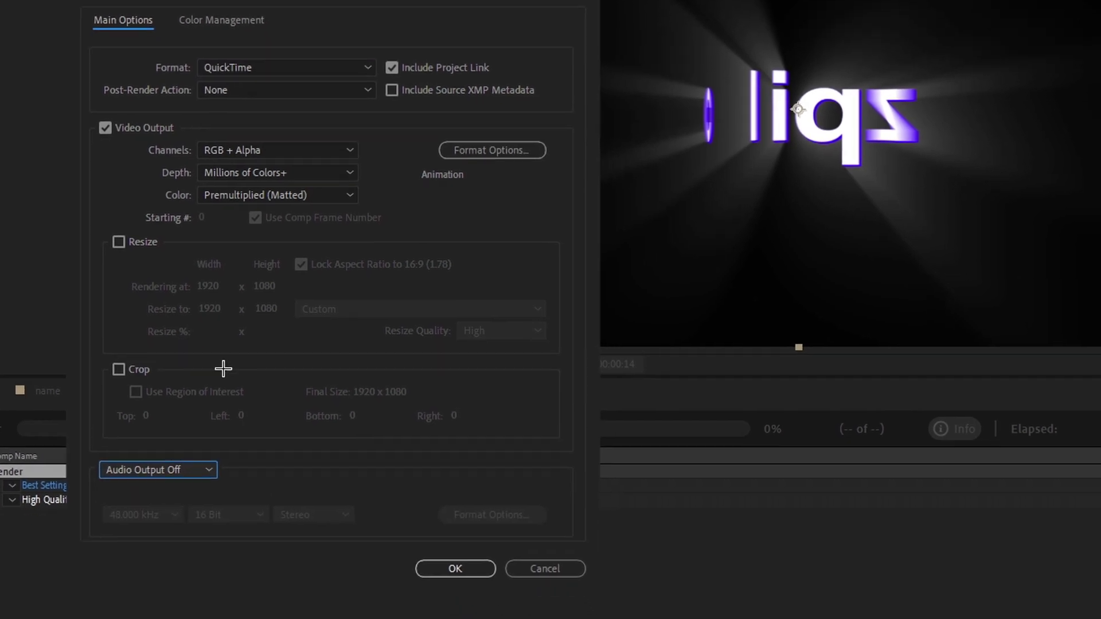
{"action": "left_click", "coordinate": [473, 612]}
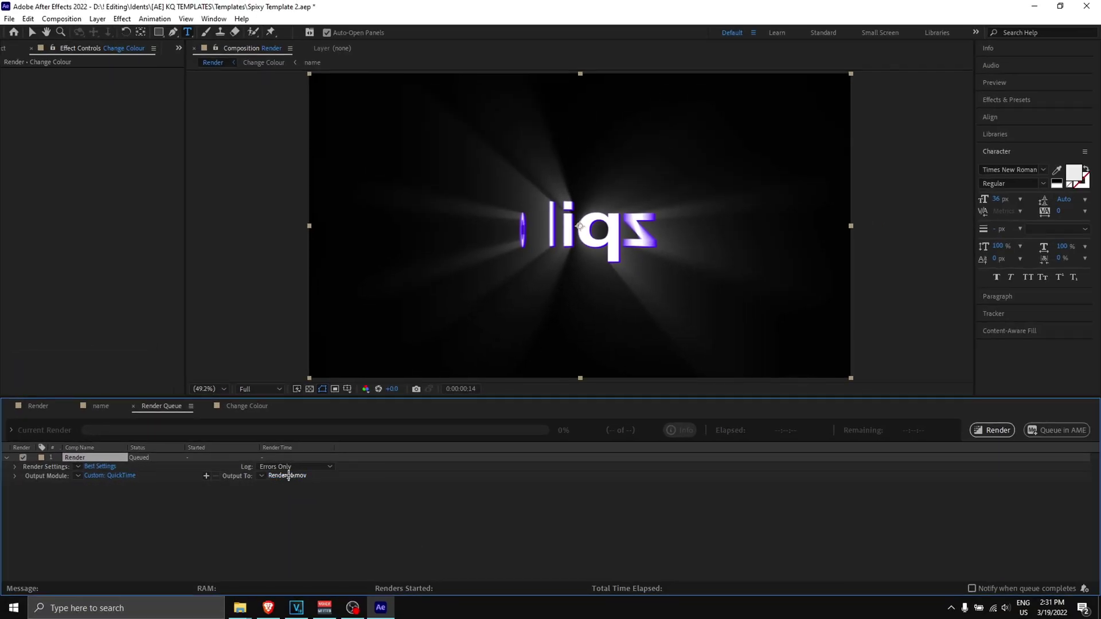
Step: Save the output as daubdwi.mov in the Finished folder and render the queued item
{"action": "left_click", "coordinate": [289, 476]}
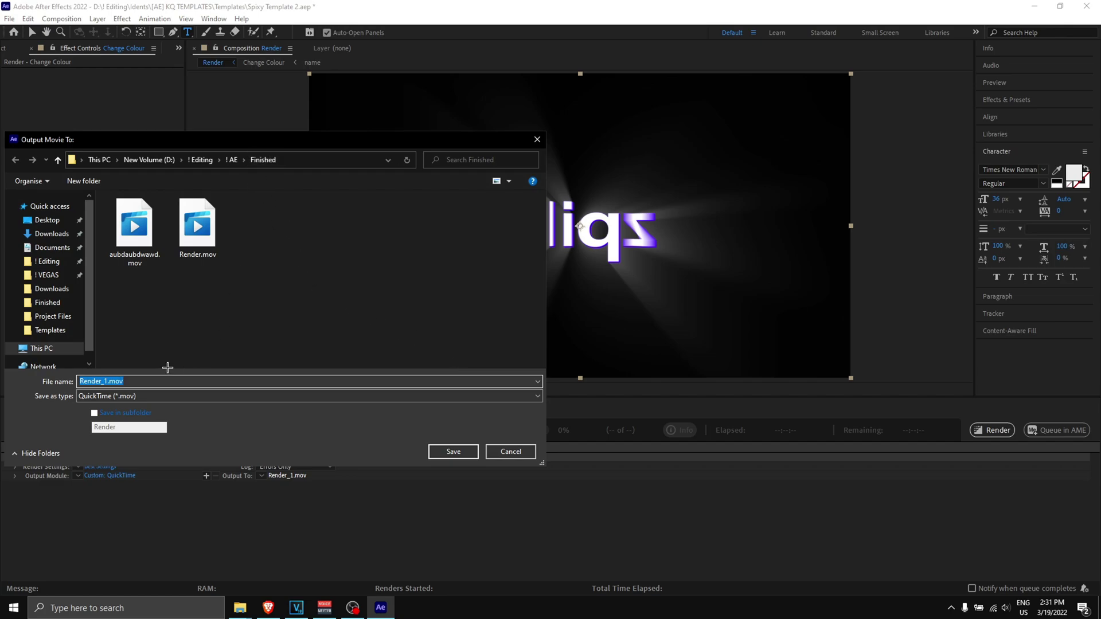
{"action": "type", "text": "daubdwi"}
{"action": "left_click", "coordinate": [449, 451]}
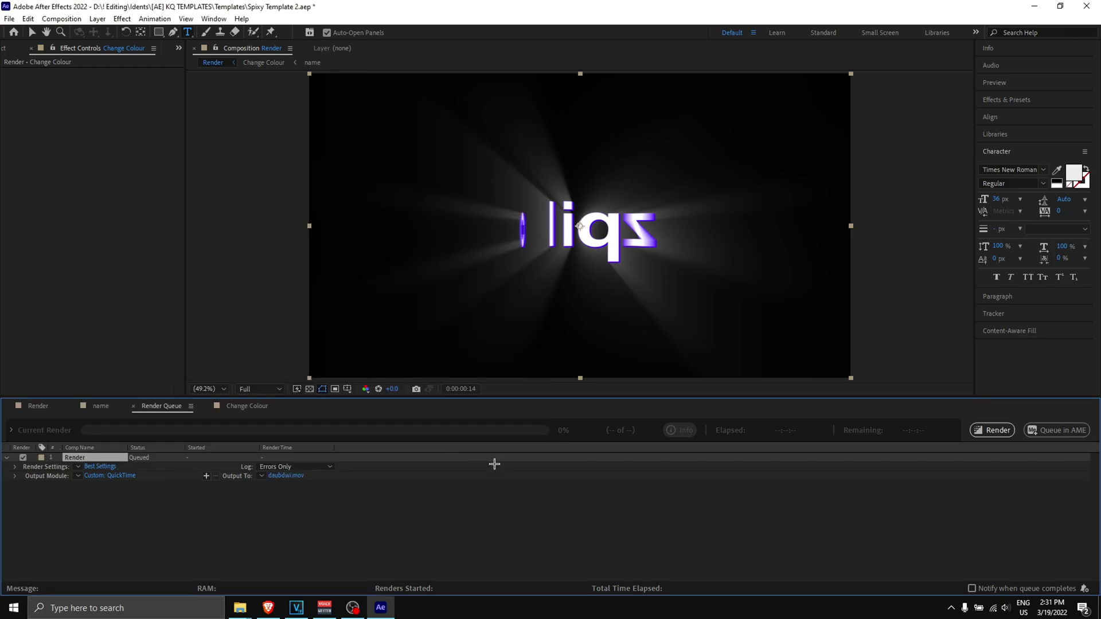
{"action": "left_click", "coordinate": [999, 430]}
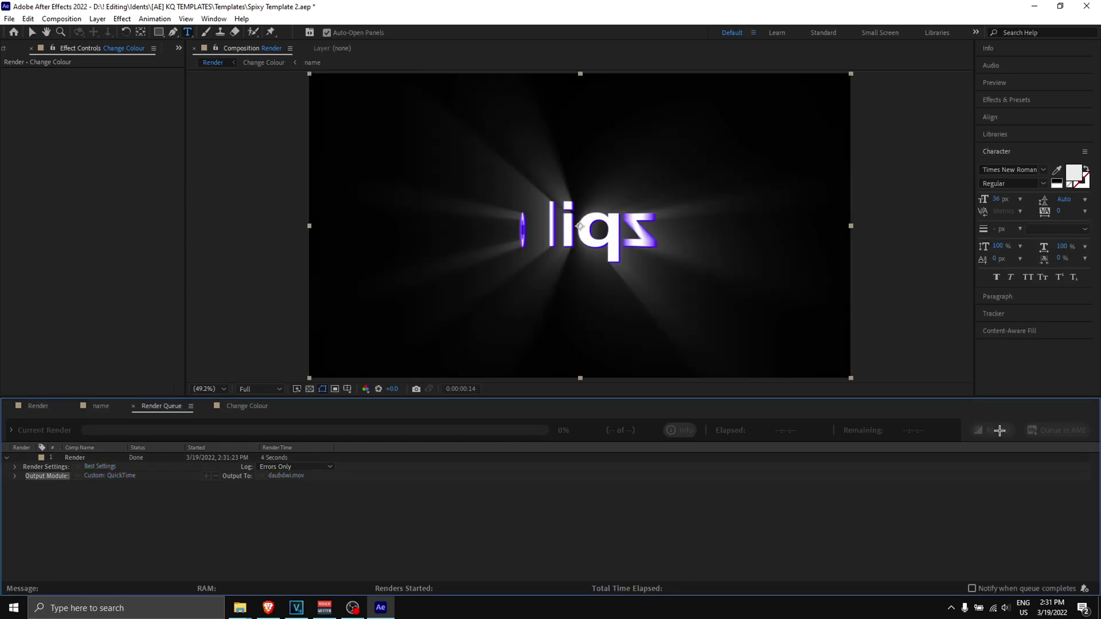
{"action": "mouse_move", "coordinate": [241, 611]}
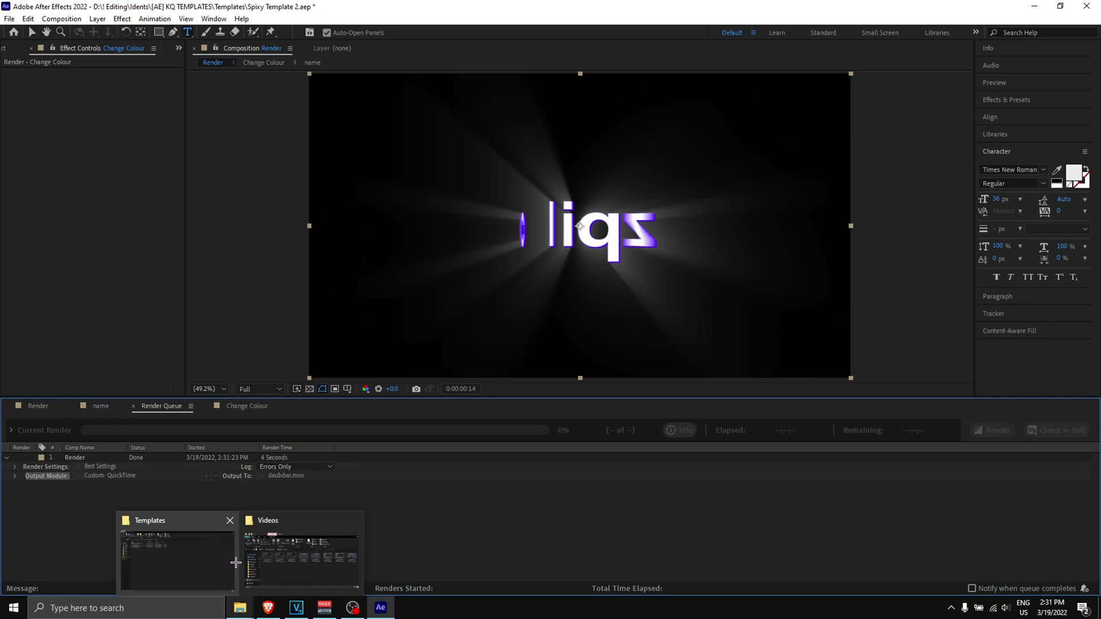
Step: Drag aubdaubdwawd.mov from the Finished folder into VEGAS Pro
{"action": "left_click", "coordinate": [293, 557]}
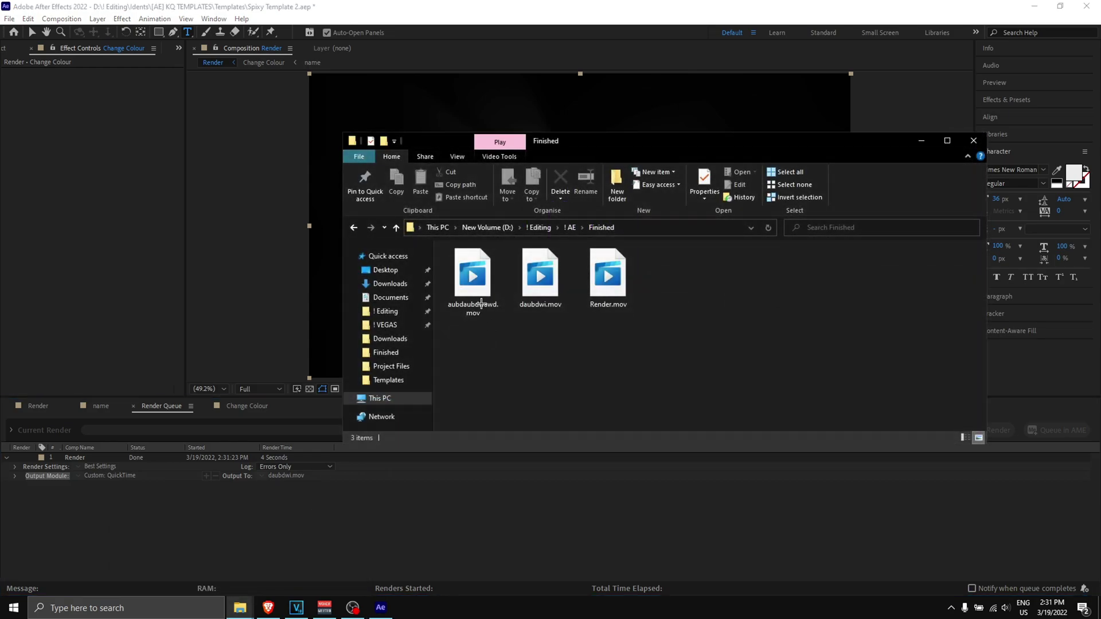
{"action": "left_click_drag", "start_coordinate": [475, 280], "coordinate": [360, 433]}
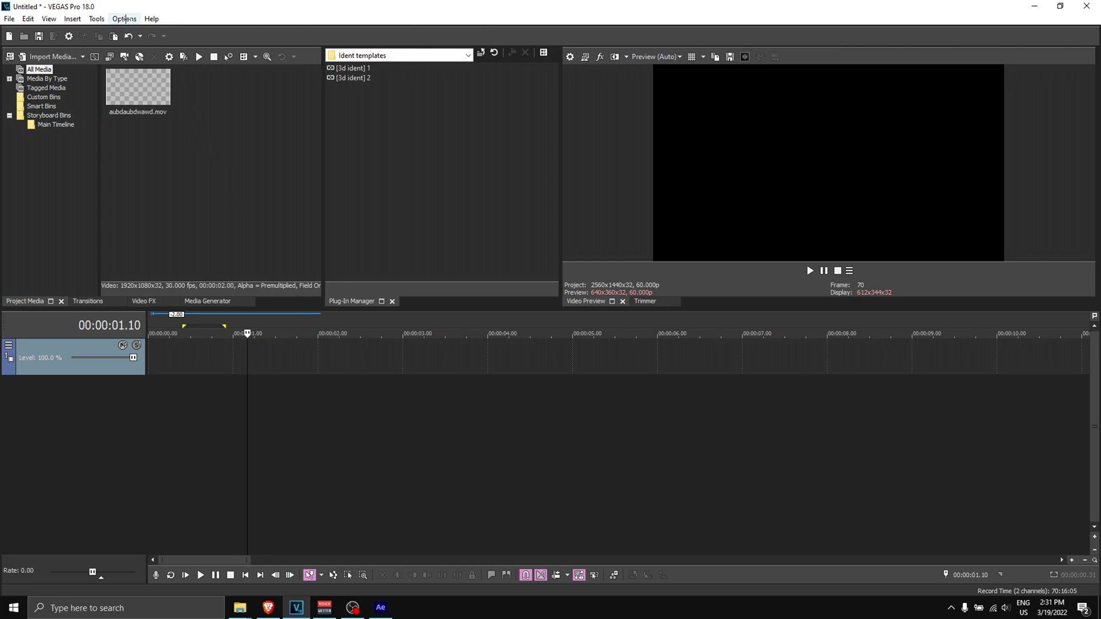
Step: In Preferences, leave GPU acceleration Off, enable the QuickTime plugin, and apply
{"action": "left_click", "coordinate": [124, 19]}
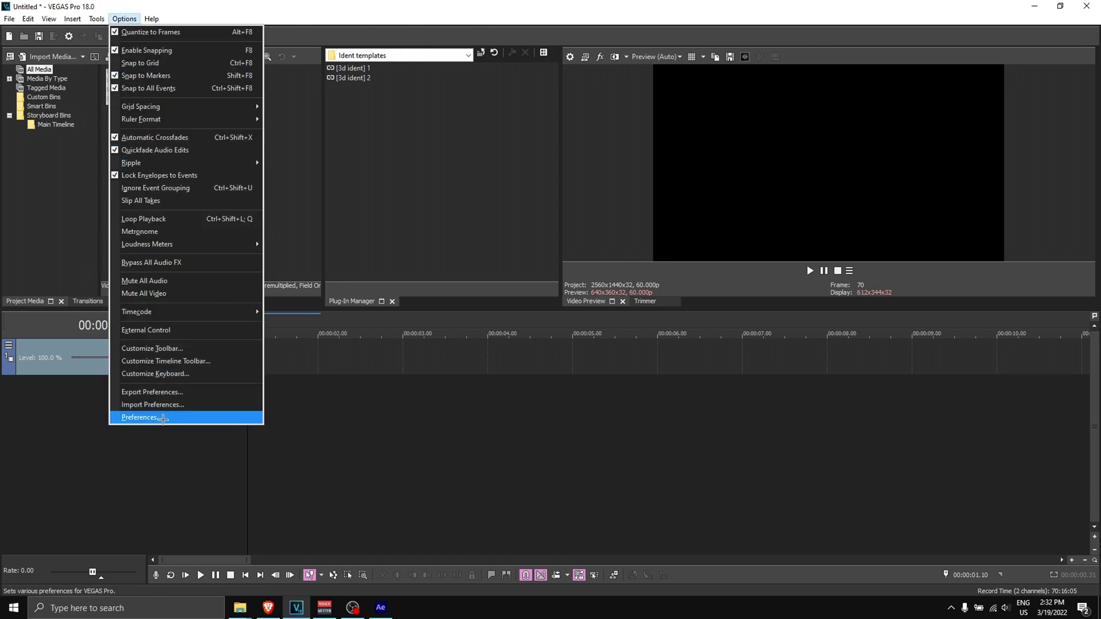
{"action": "left_click", "coordinate": [160, 418]}
{"action": "left_click", "coordinate": [472, 113]}
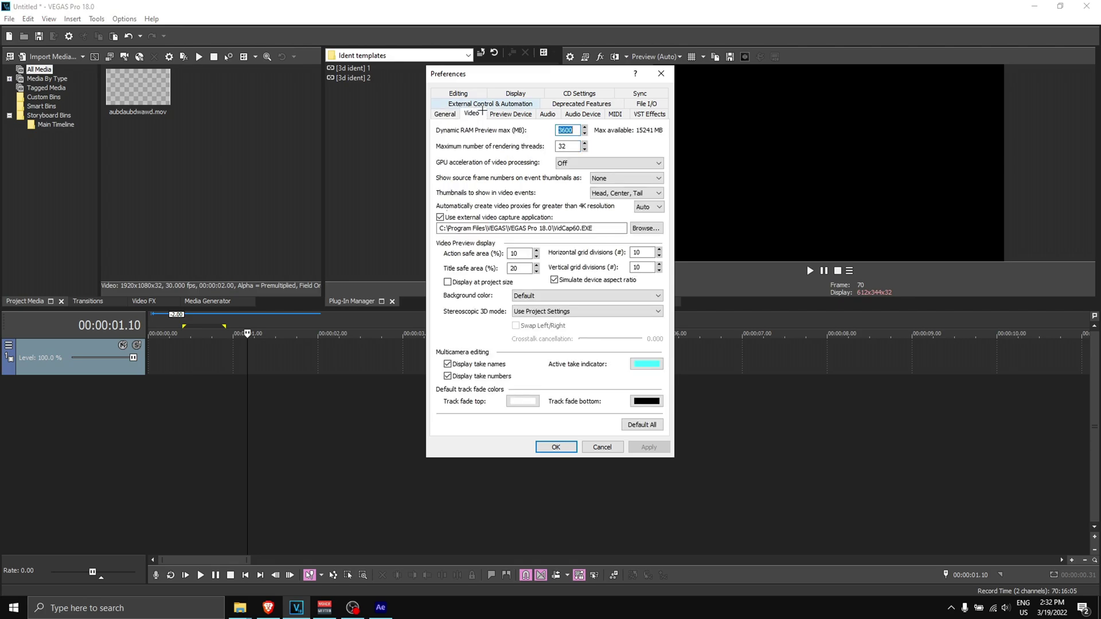
{"action": "left_click", "coordinate": [563, 165]}
{"action": "left_click", "coordinate": [561, 170]}
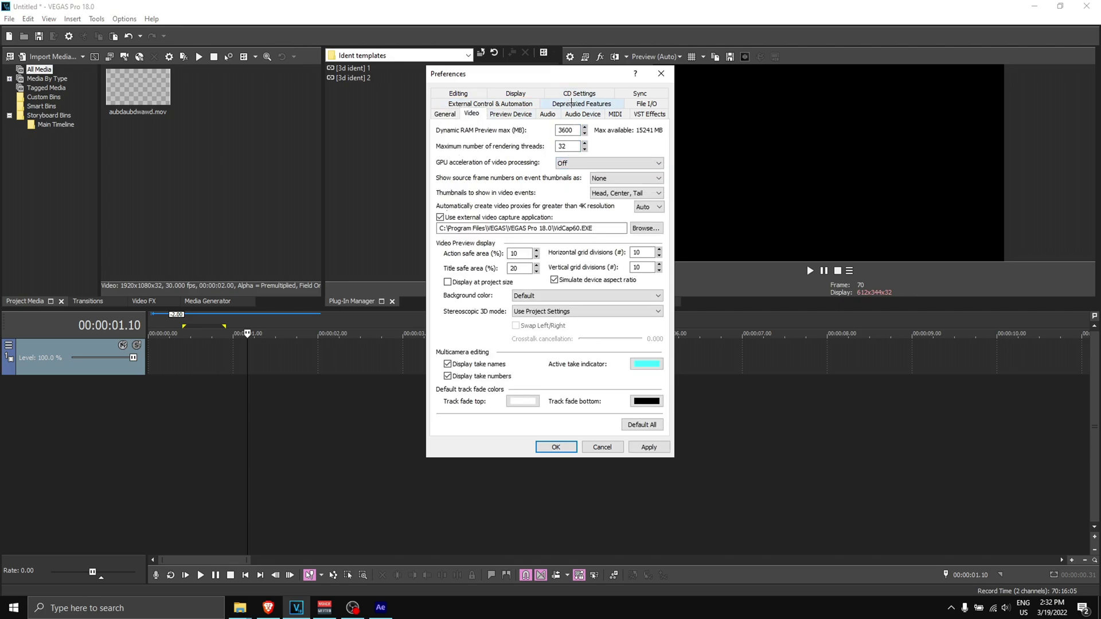
{"action": "left_click", "coordinate": [570, 103]}
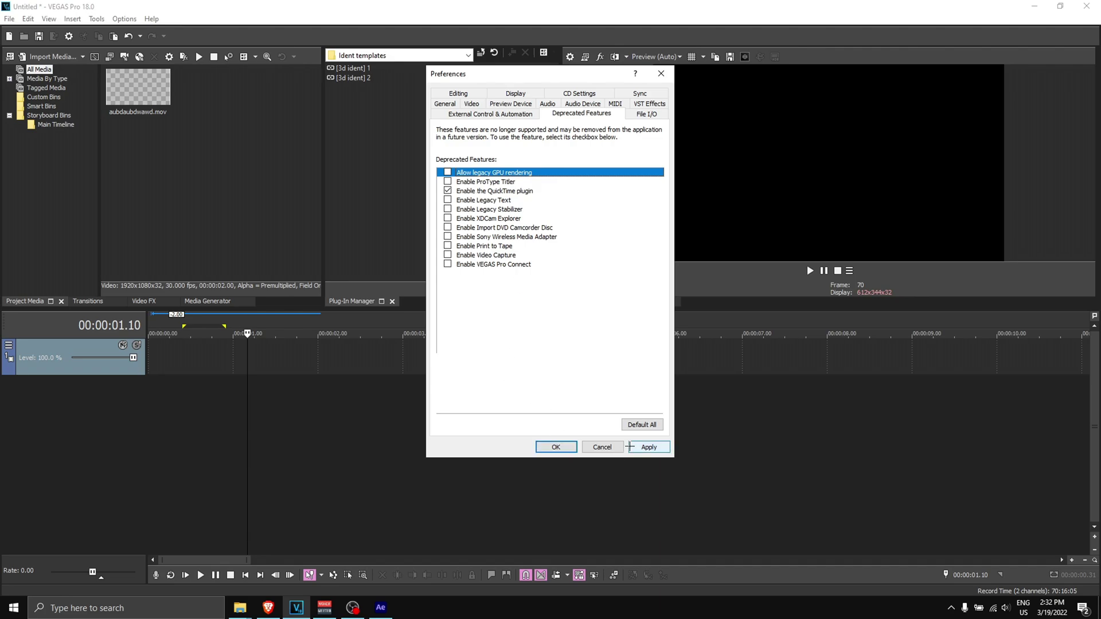
{"action": "left_click", "coordinate": [647, 446]}
Step: Close Preferences, add aubdaubdwawd.mov to the timeline keeping project settings, and loop part of it
{"action": "left_click", "coordinate": [573, 446]}
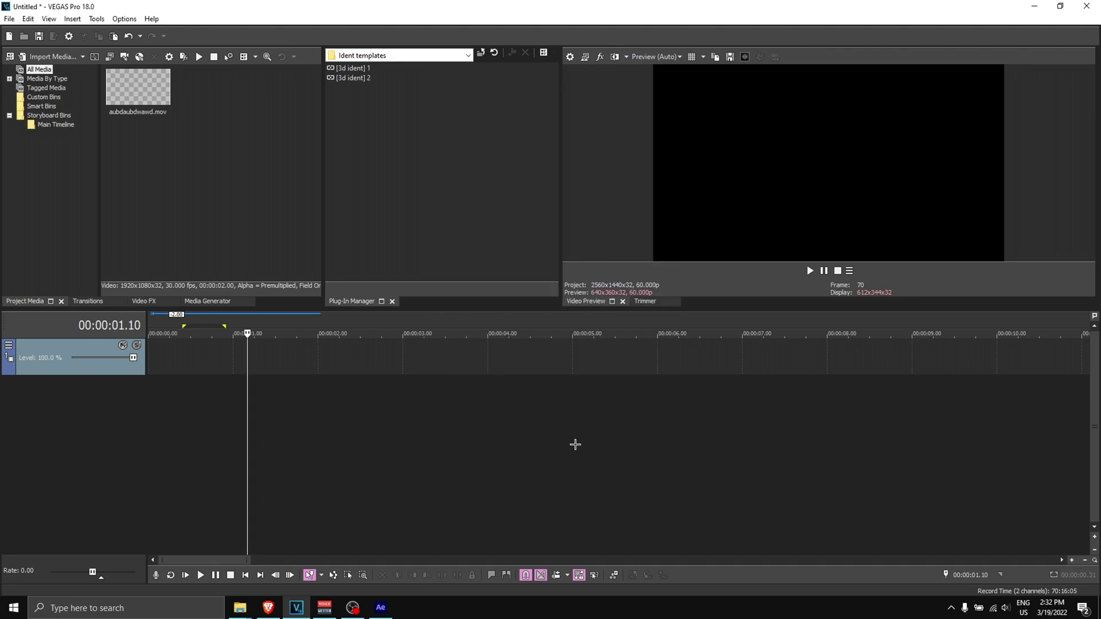
{"action": "key", "text": "alt+Tab"}
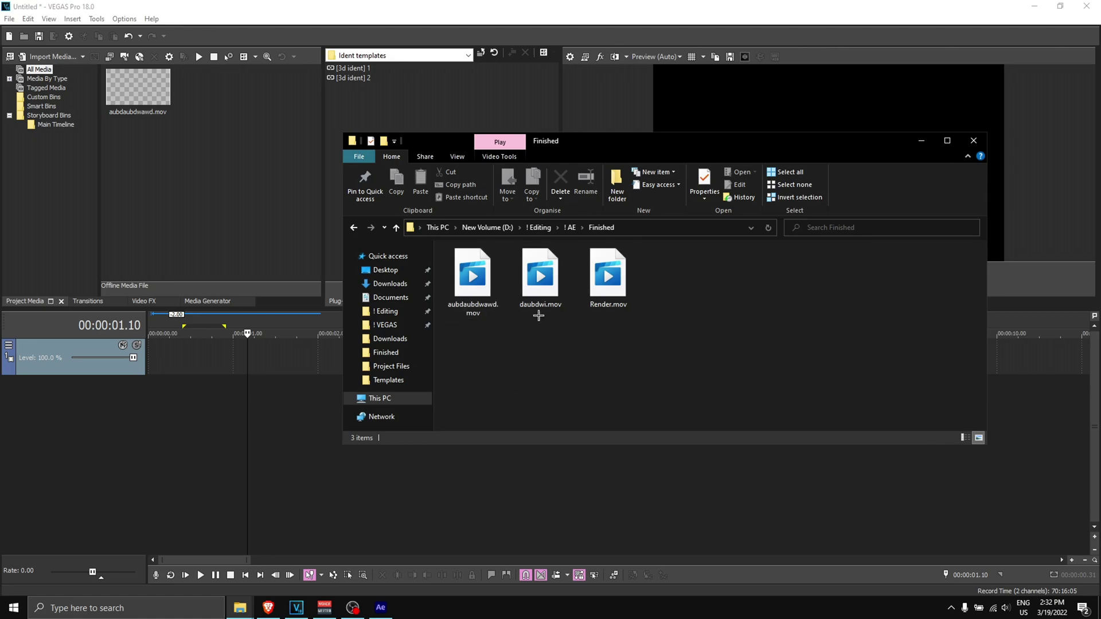
{"action": "left_click_drag", "start_coordinate": [473, 278], "coordinate": [175, 356]}
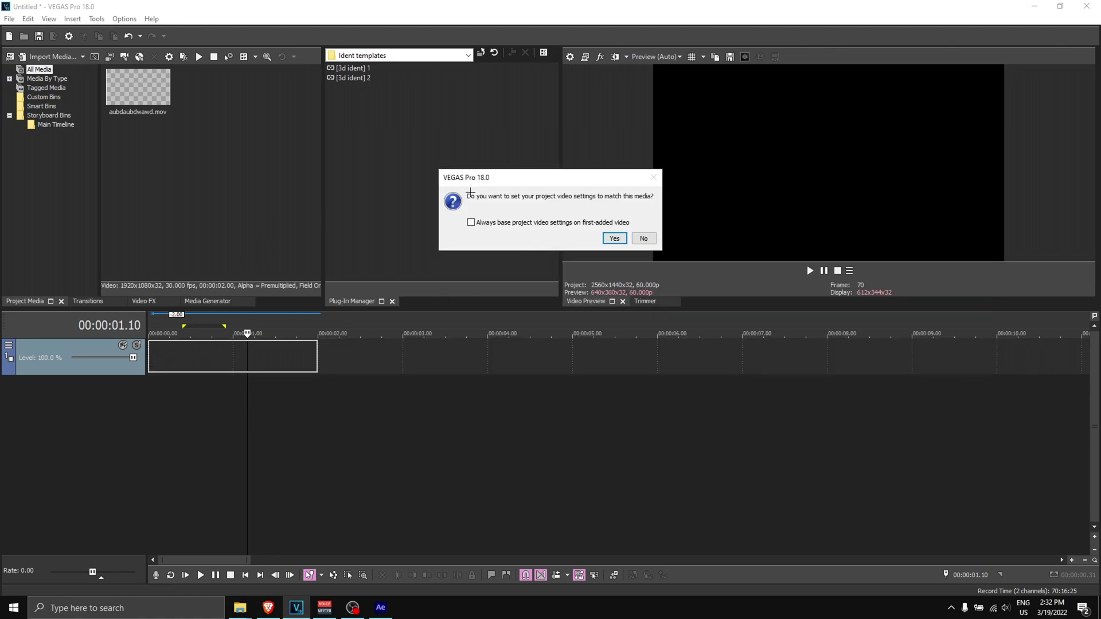
{"action": "left_click", "coordinate": [656, 239]}
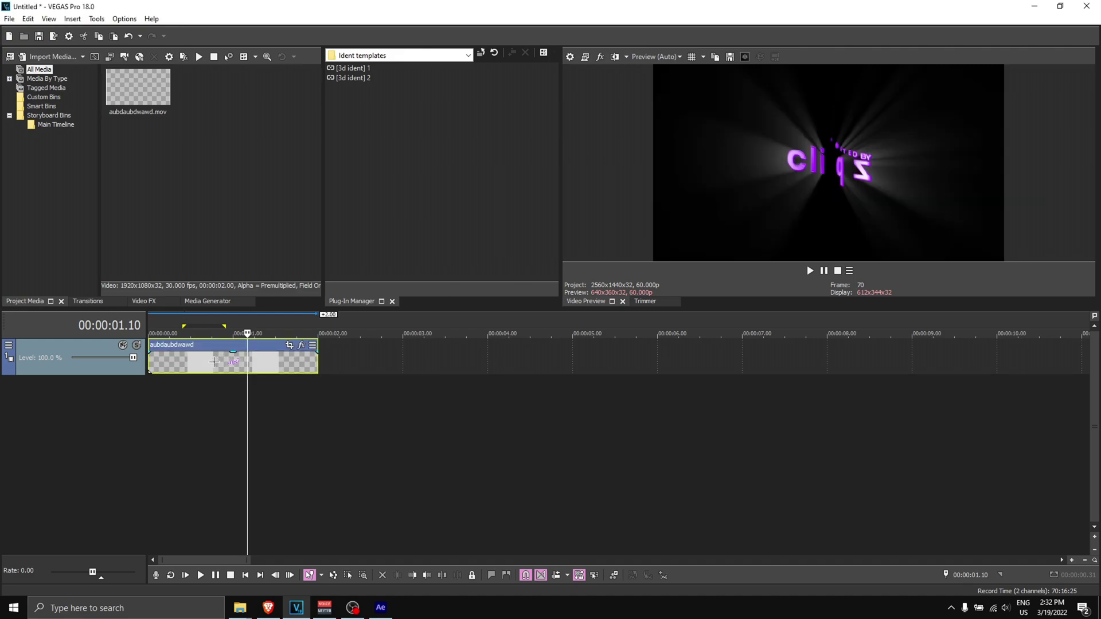
{"action": "left_click", "coordinate": [204, 370]}
{"action": "left_click_drag", "start_coordinate": [168, 399], "coordinate": [236, 400]}
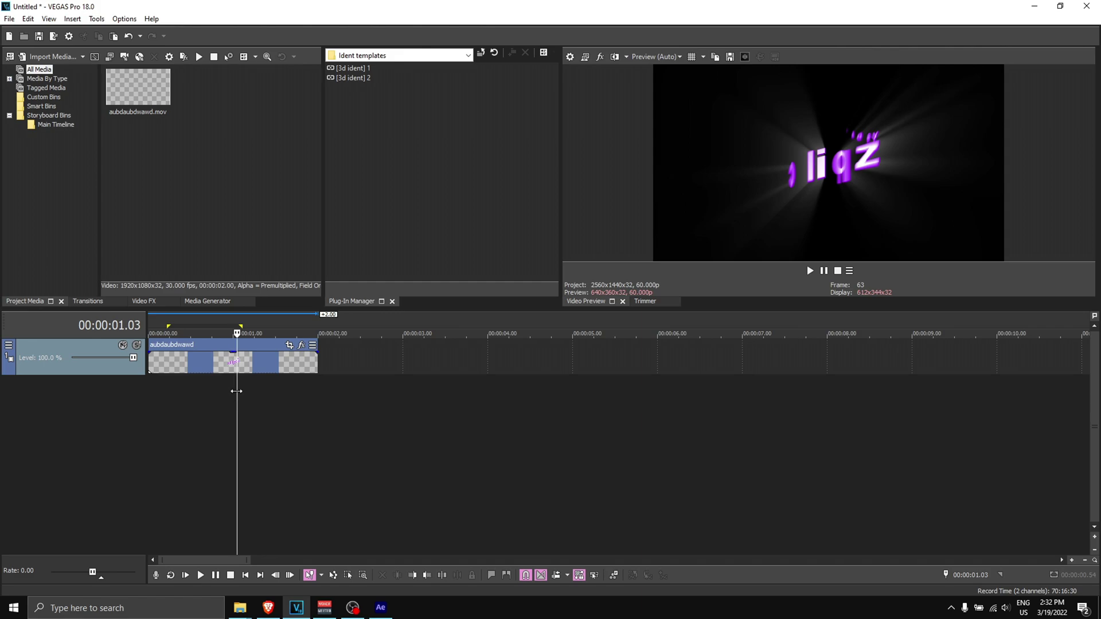
Step: Set the aubdaubdwawd.mov event's media alpha channel to Premultiplied in its Properties
{"action": "right_click", "coordinate": [236, 364]}
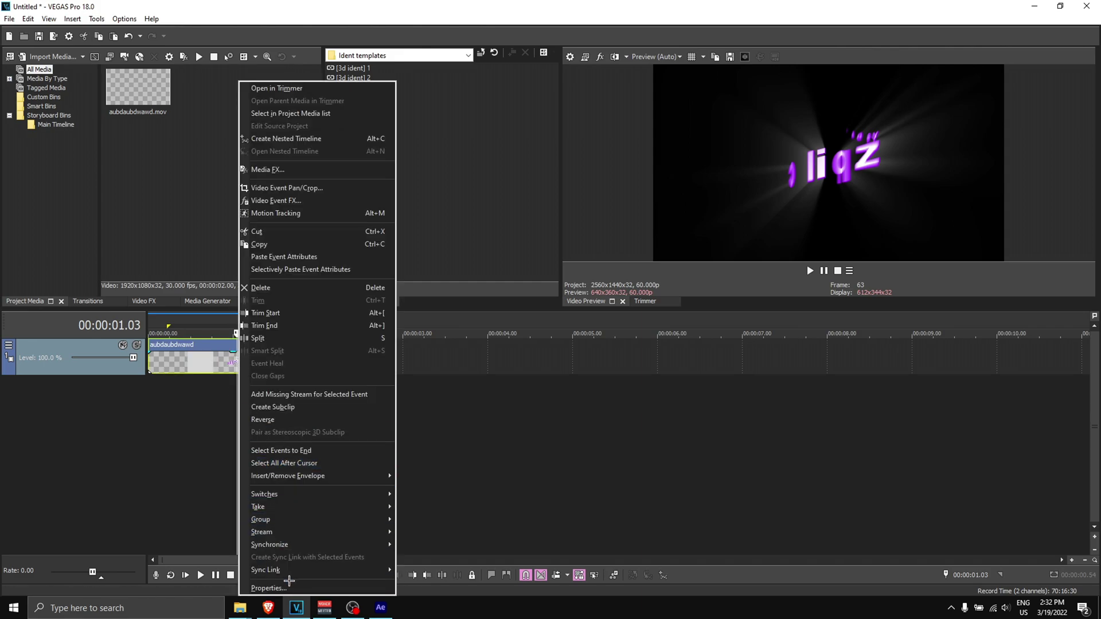
{"action": "left_click", "coordinate": [289, 585]}
{"action": "left_click", "coordinate": [493, 102]}
{"action": "left_click", "coordinate": [552, 309]}
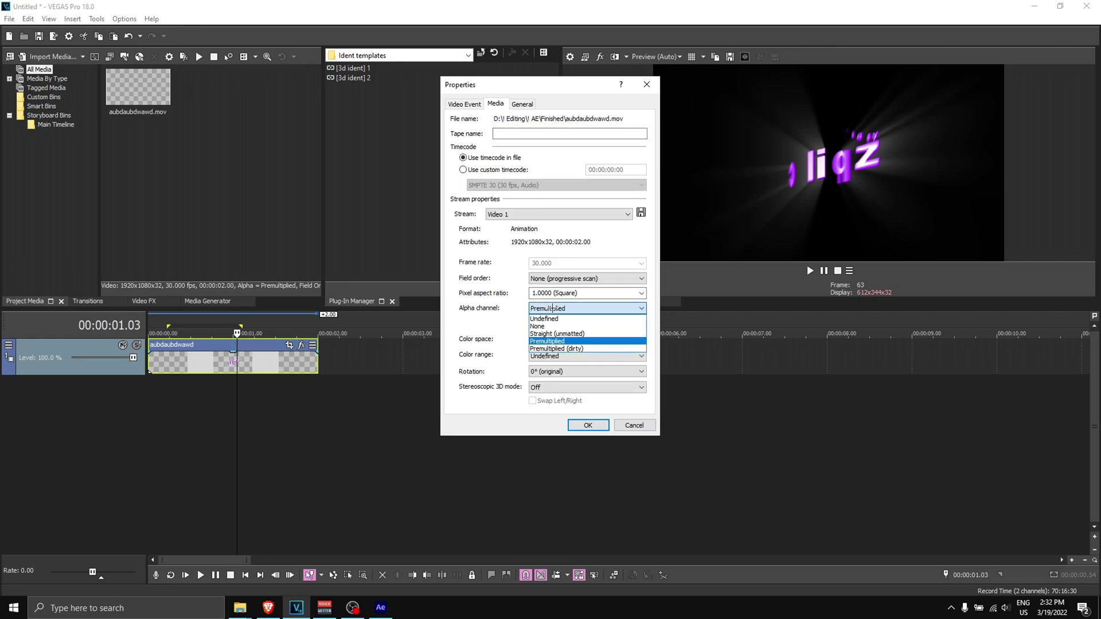
{"action": "left_click", "coordinate": [559, 341]}
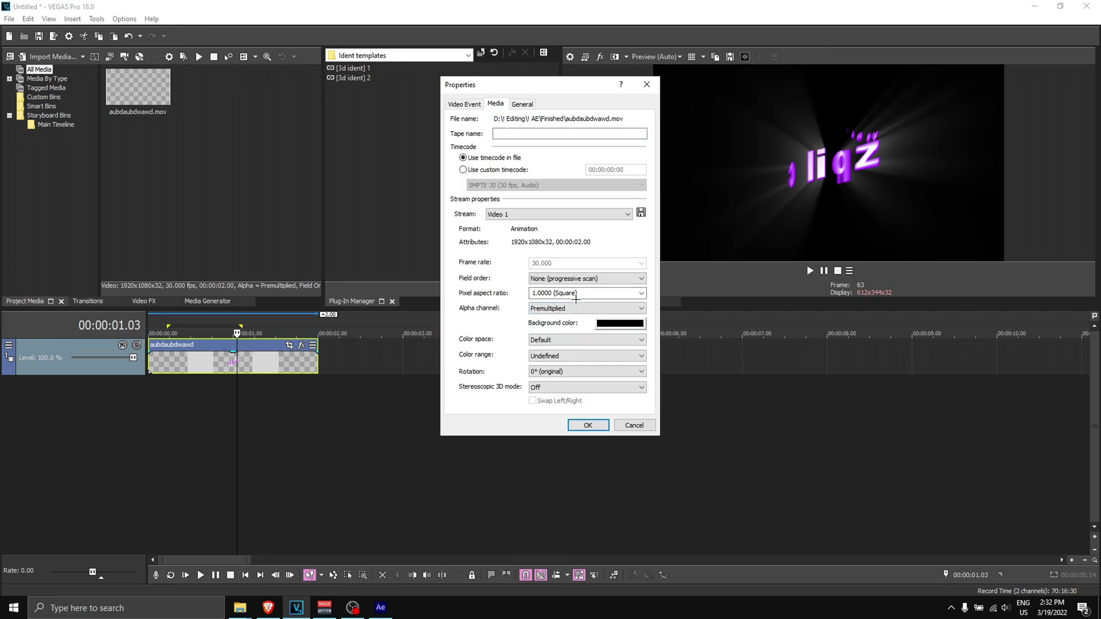
{"action": "left_click", "coordinate": [586, 425]}
{"action": "scroll", "coordinate": [310, 395], "scroll_direction": "up", "scroll_amount": 3}
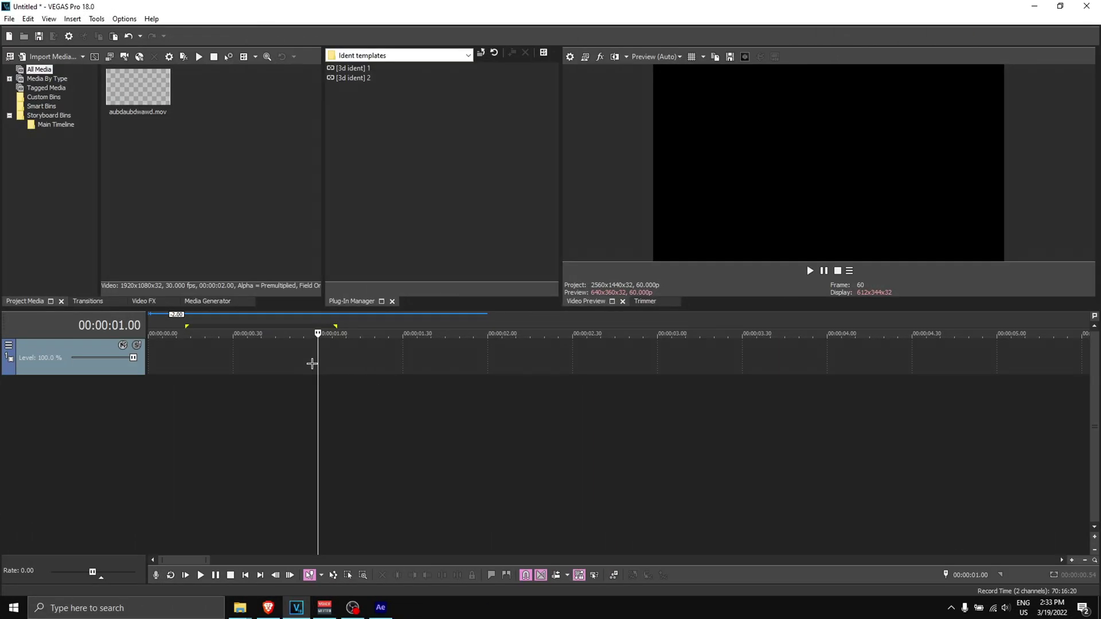
Step: Start a new project, discarding changes to the current one
{"action": "left_click", "coordinate": [9, 18]}
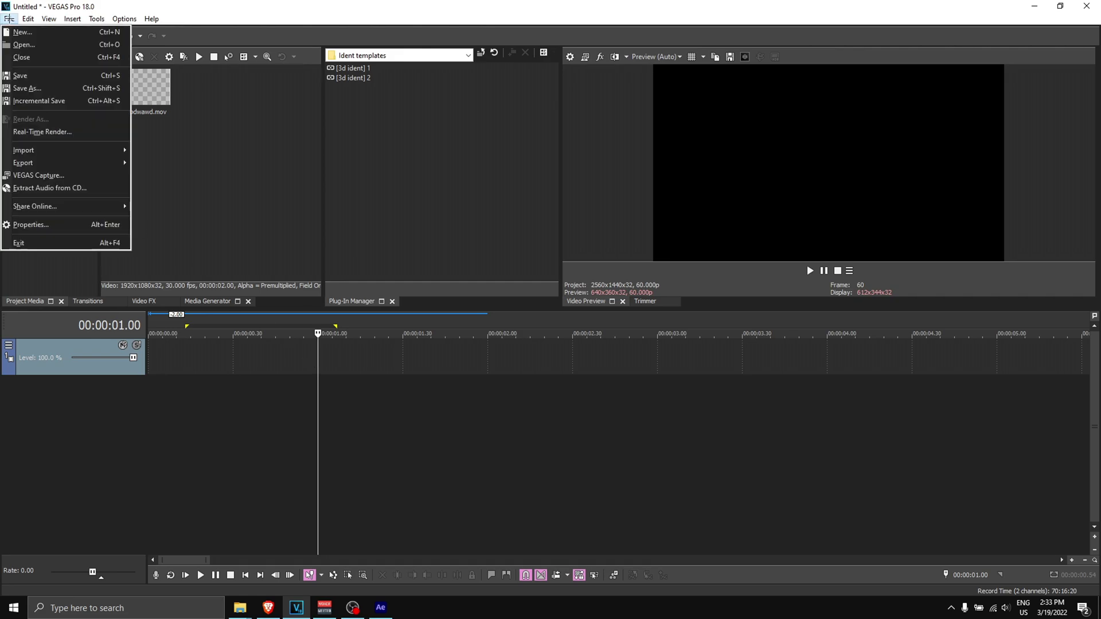
{"action": "left_click", "coordinate": [15, 31]}
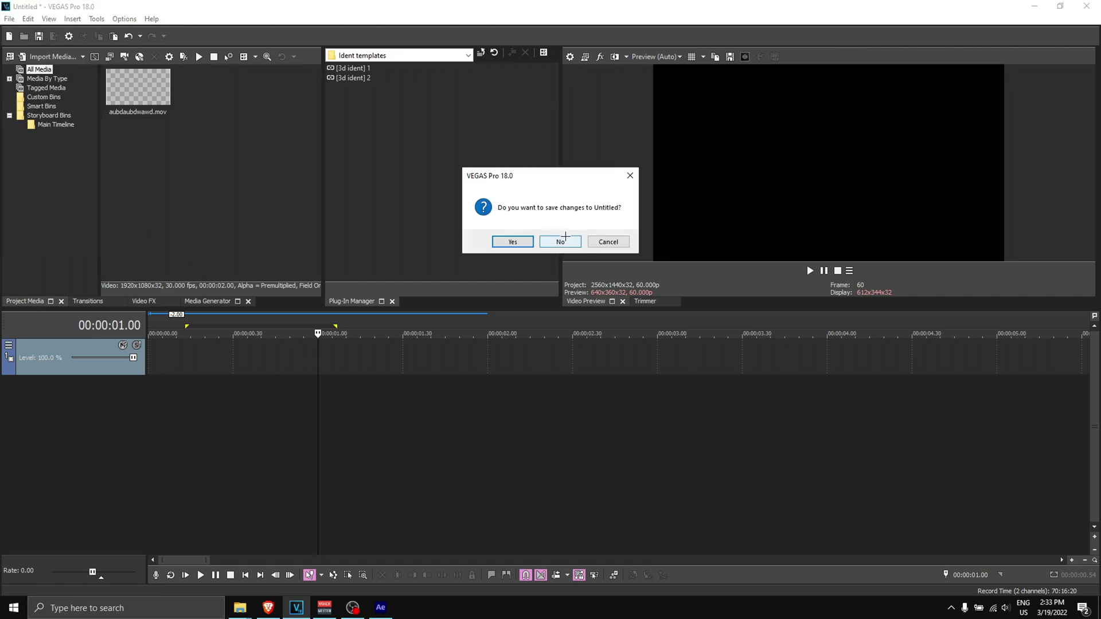
{"action": "left_click", "coordinate": [561, 239]}
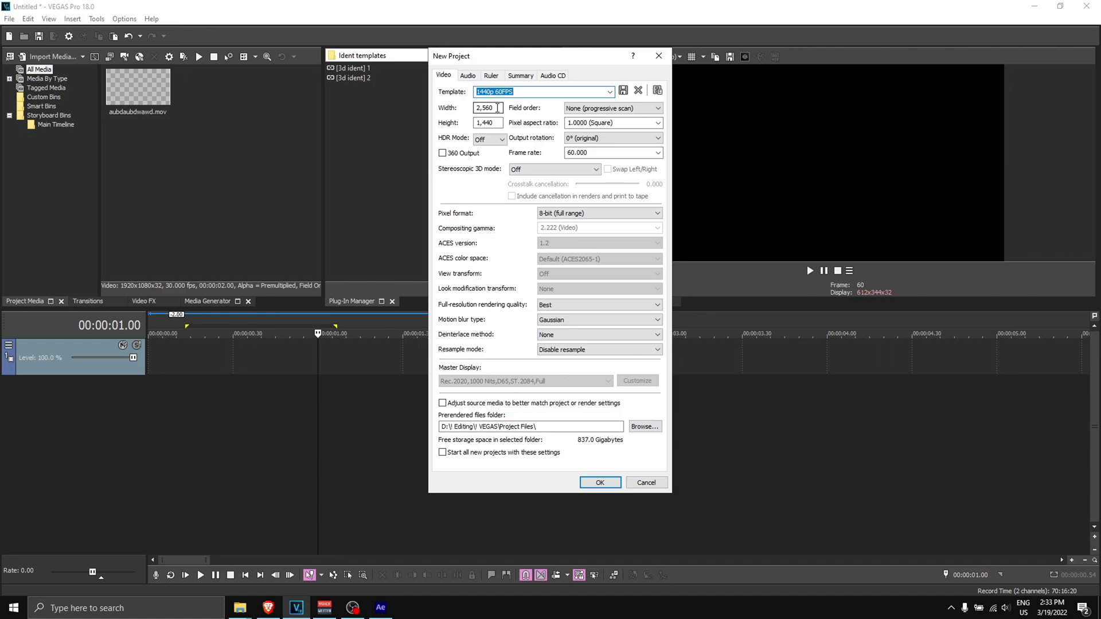
Step: Set the new project's size to 1920×1080 and frame rate to 30 fps
{"action": "double_click", "coordinate": [497, 107]}
{"action": "type", "text": "1920"}
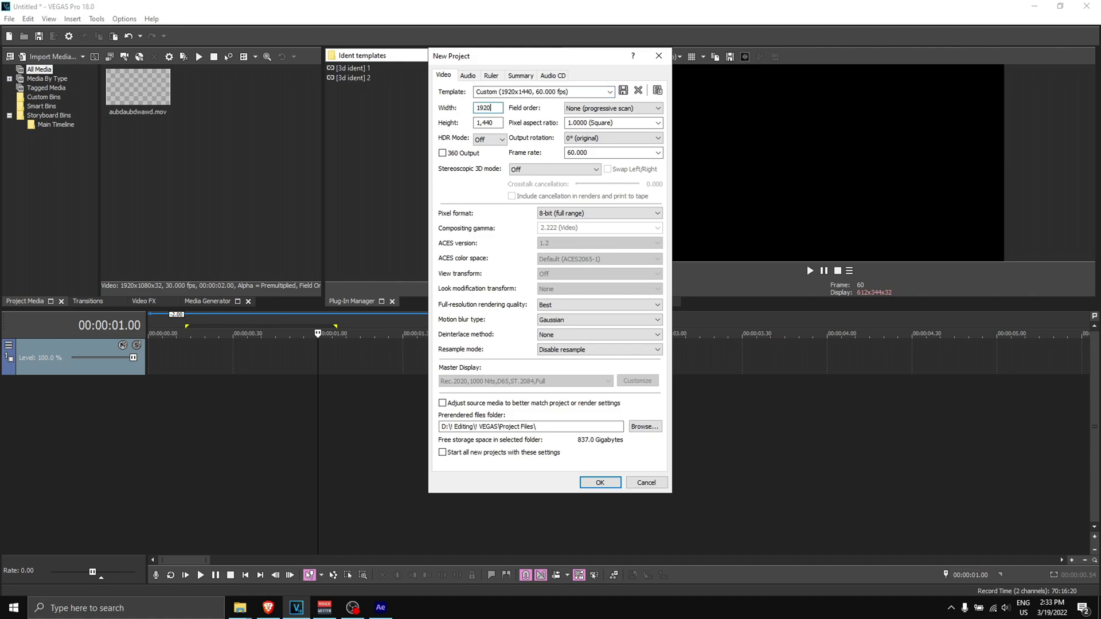
{"action": "double_click", "coordinate": [496, 120]}
{"action": "type", "text": "1080"}
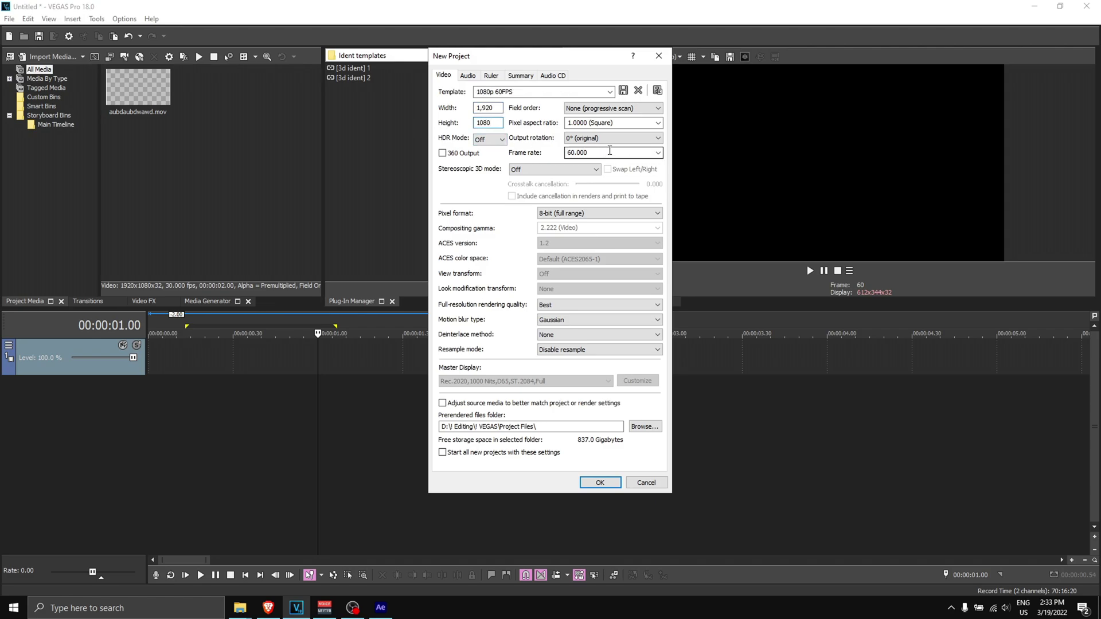
{"action": "double_click", "coordinate": [574, 152]}
{"action": "type", "text": "30"}
Step: Create the project and add a (Default) Titles & Text event to the timeline
{"action": "left_click", "coordinate": [596, 481]}
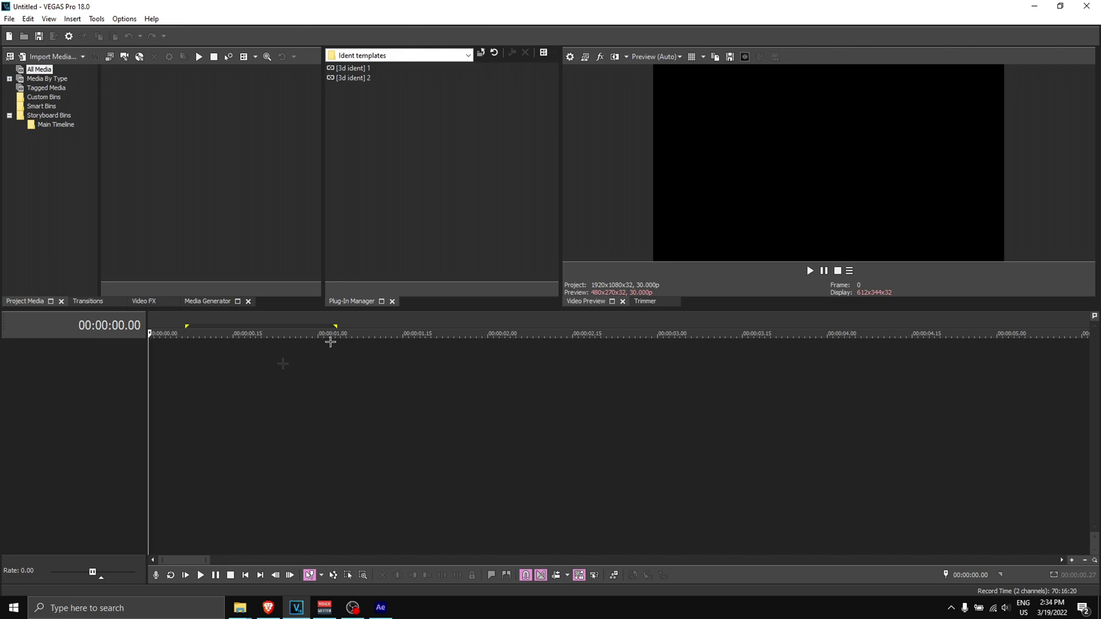
{"action": "left_click", "coordinate": [207, 303]}
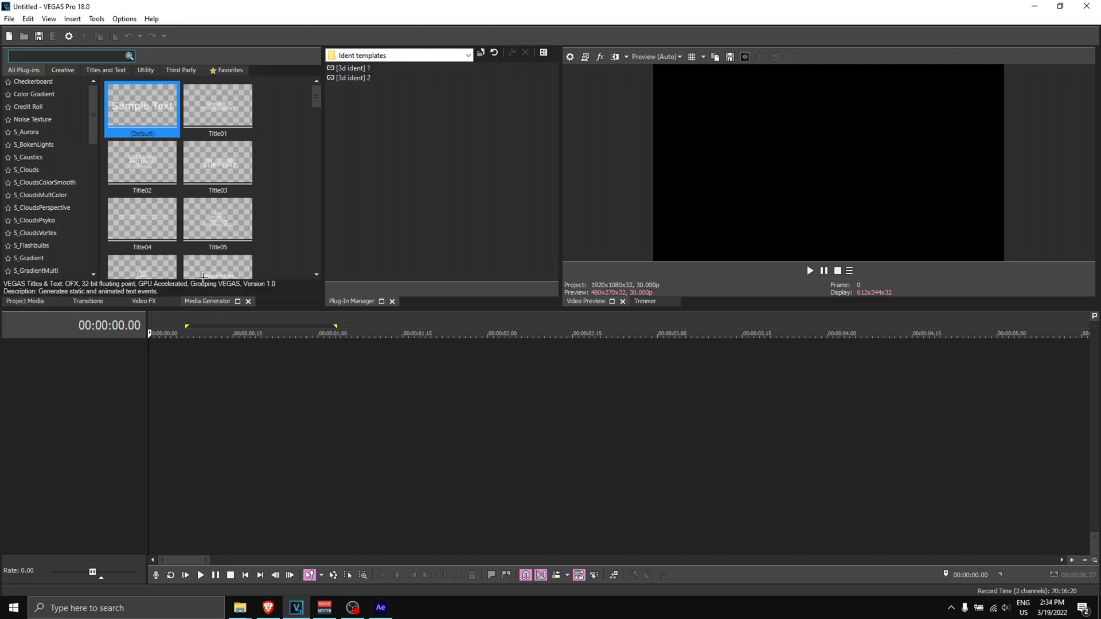
{"action": "scroll", "coordinate": [70, 230], "scroll_direction": "down", "scroll_amount": 10}
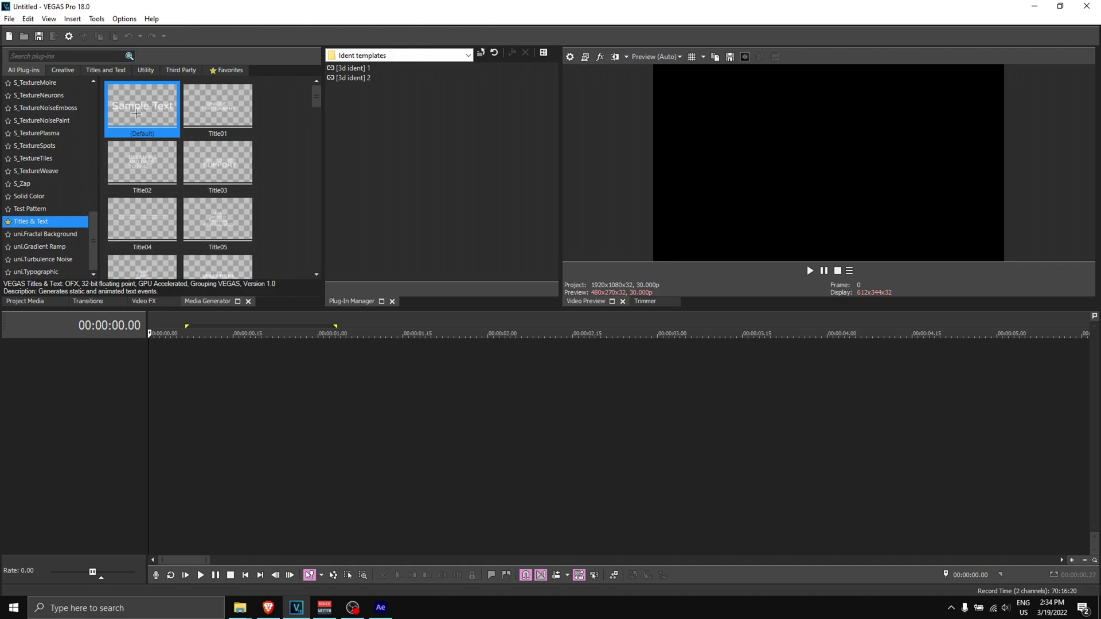
{"action": "left_click_drag", "start_coordinate": [136, 114], "coordinate": [153, 376]}
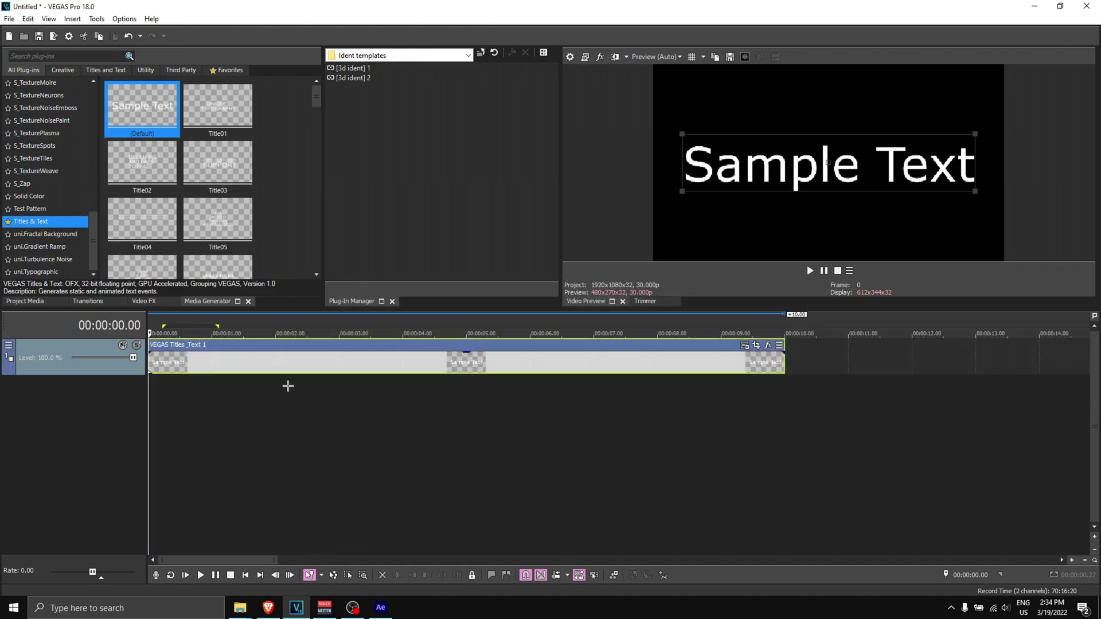
Step: Apply the [3d ident] 1 preset to the title, preview it, and open its event FX
{"action": "scroll", "coordinate": [331, 402], "scroll_direction": "up", "scroll_amount": 3}
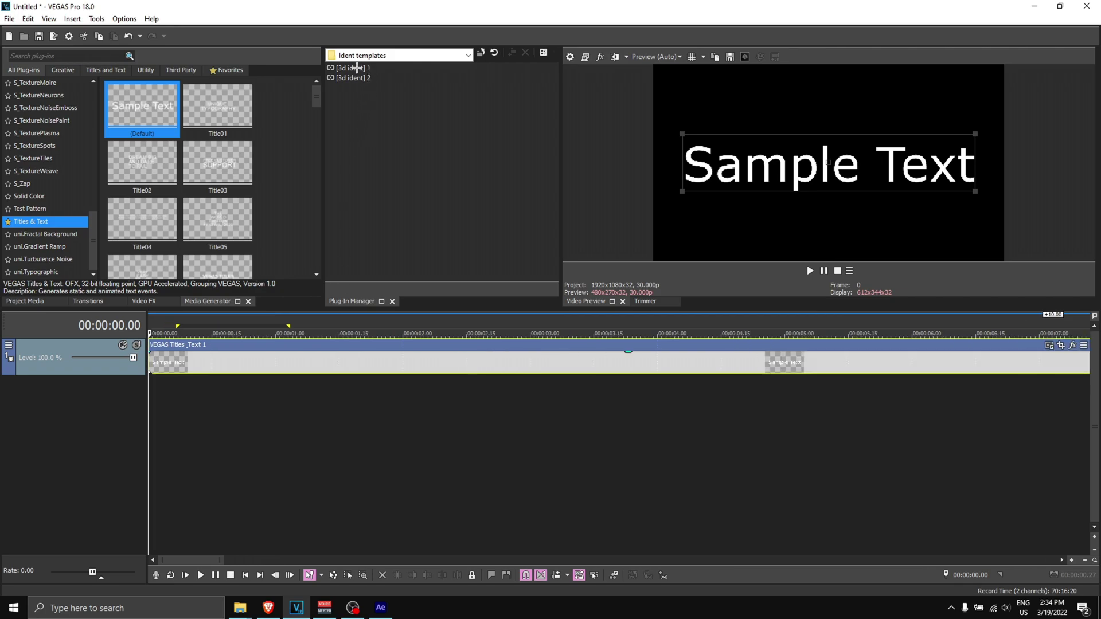
{"action": "left_click_drag", "start_coordinate": [357, 68], "coordinate": [256, 369]}
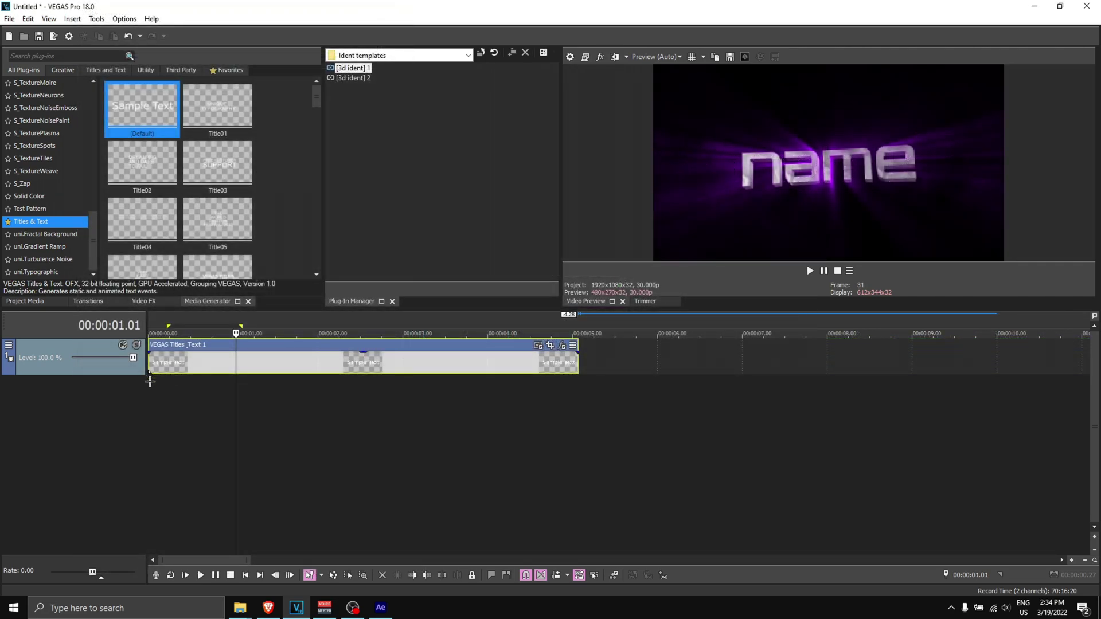
{"action": "left_click_drag", "start_coordinate": [150, 382], "coordinate": [307, 379]}
{"action": "left_click", "coordinate": [245, 380]}
{"action": "left_click", "coordinate": [561, 346]}
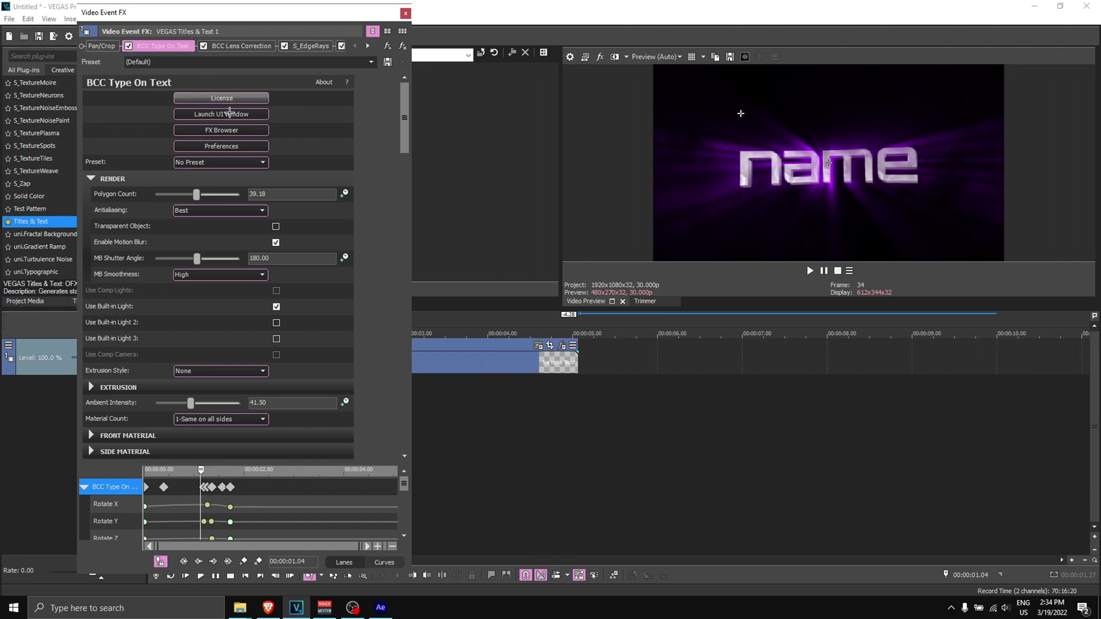
Step: In the BCC Type On Text editor, replace the word 'name' with 'spixy'
{"action": "left_click", "coordinate": [223, 114]}
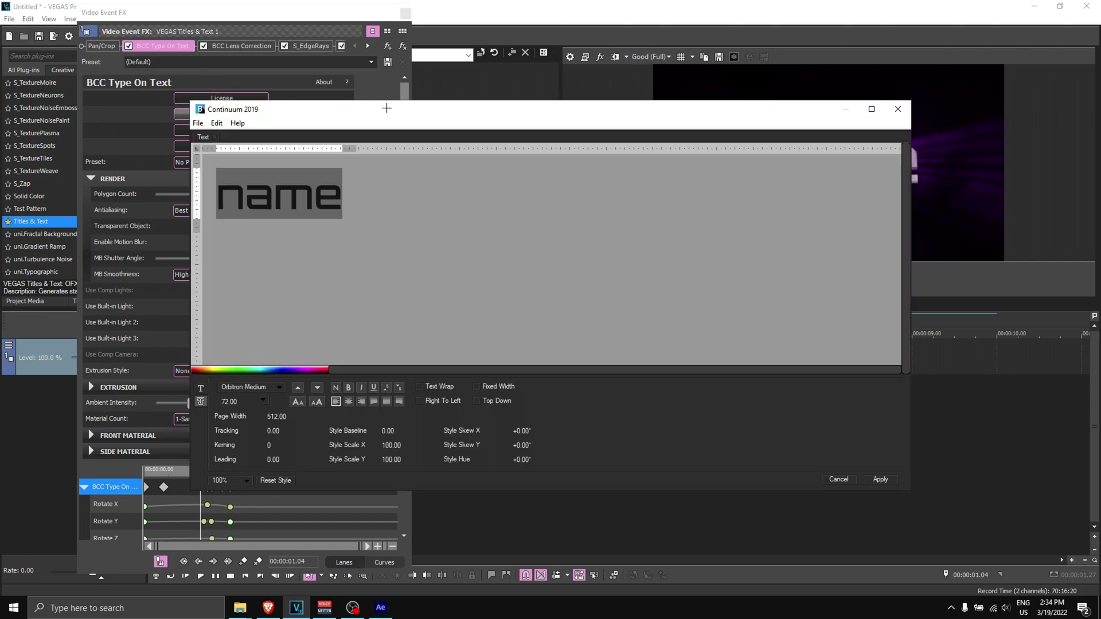
{"action": "left_click_drag", "start_coordinate": [407, 109], "coordinate": [332, 183]}
{"action": "left_click", "coordinate": [269, 257]}
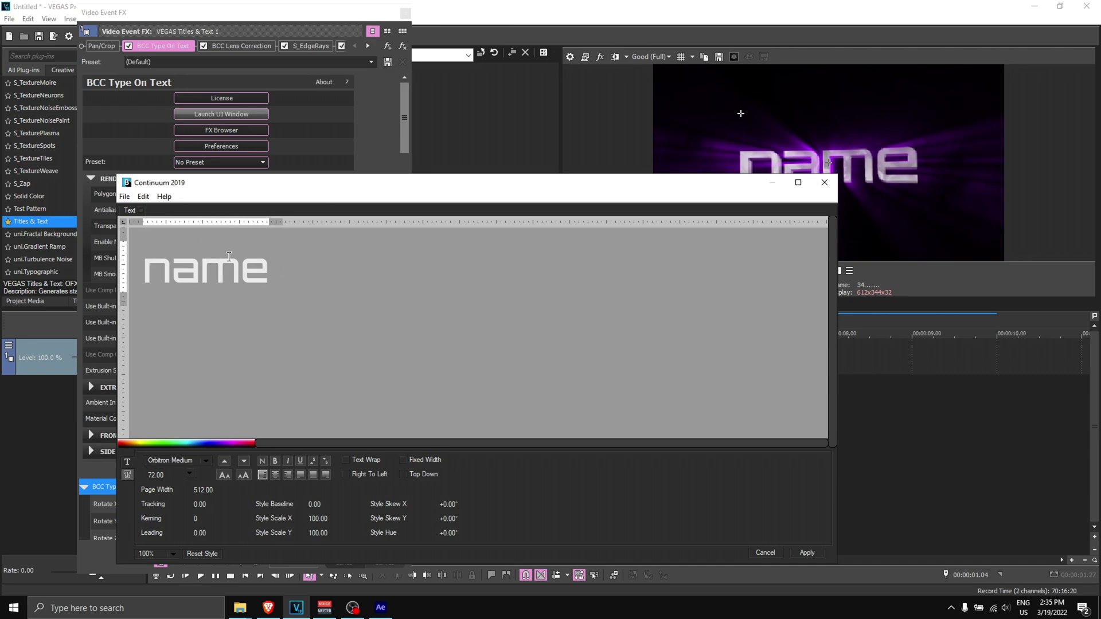
{"action": "left_click_drag", "start_coordinate": [275, 266], "coordinate": [148, 265]}
{"action": "key", "text": "BackSpace"}
{"action": "type", "text": "spixy"}
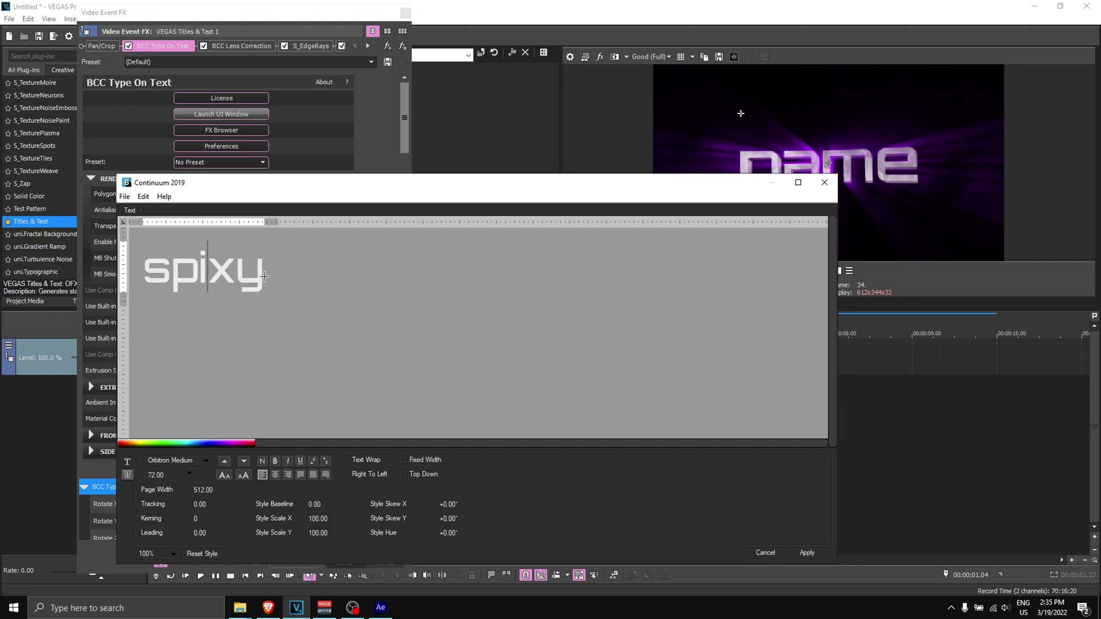
Step: Keep the spixy text in Orbitron Medium and apply it to the ident
{"action": "left_click_drag", "start_coordinate": [252, 271], "coordinate": [147, 273]}
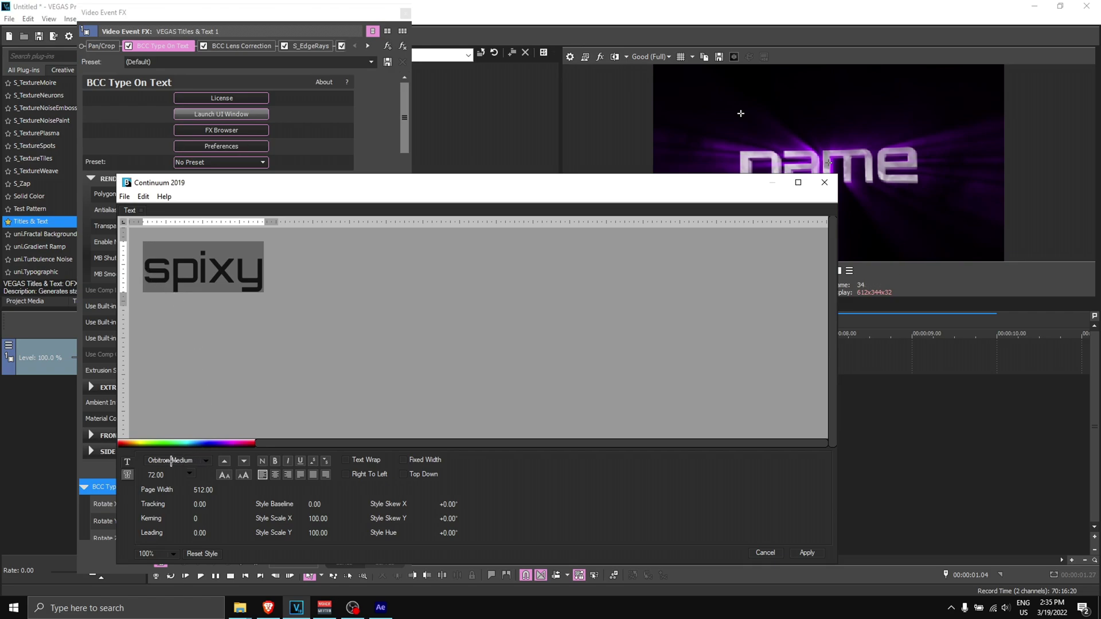
{"action": "left_click", "coordinate": [171, 461]}
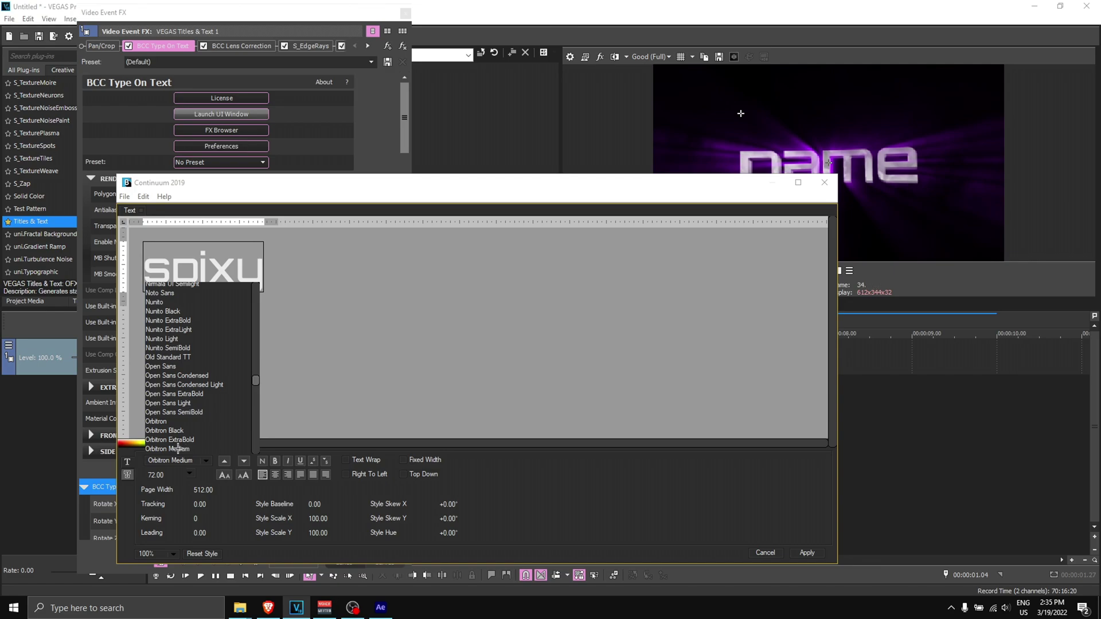
{"action": "left_click", "coordinate": [340, 384]}
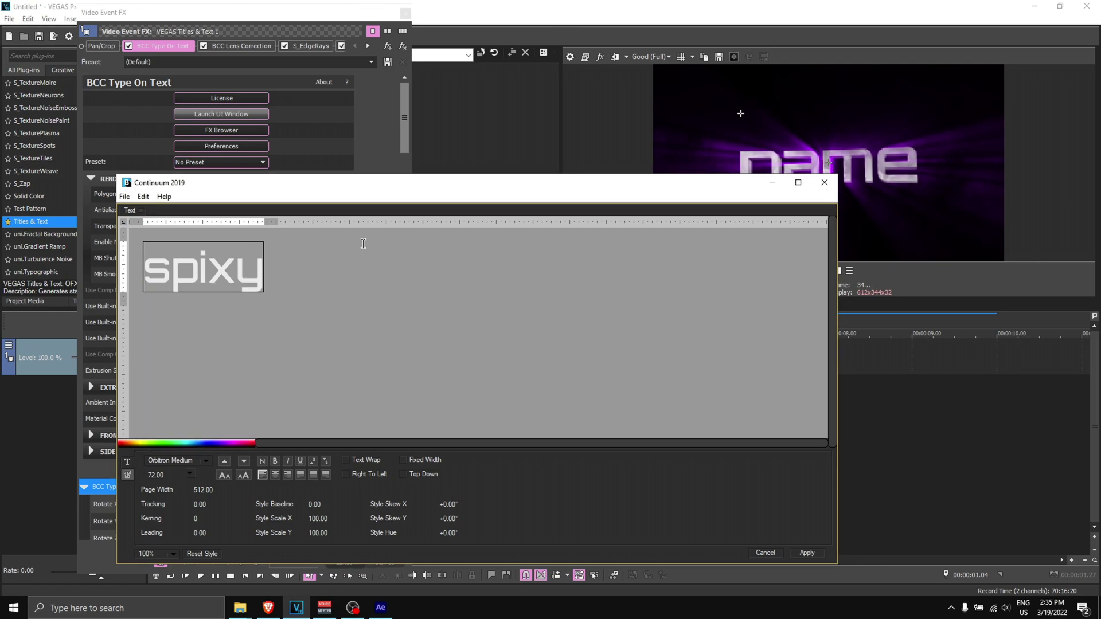
{"action": "left_click", "coordinate": [808, 553]}
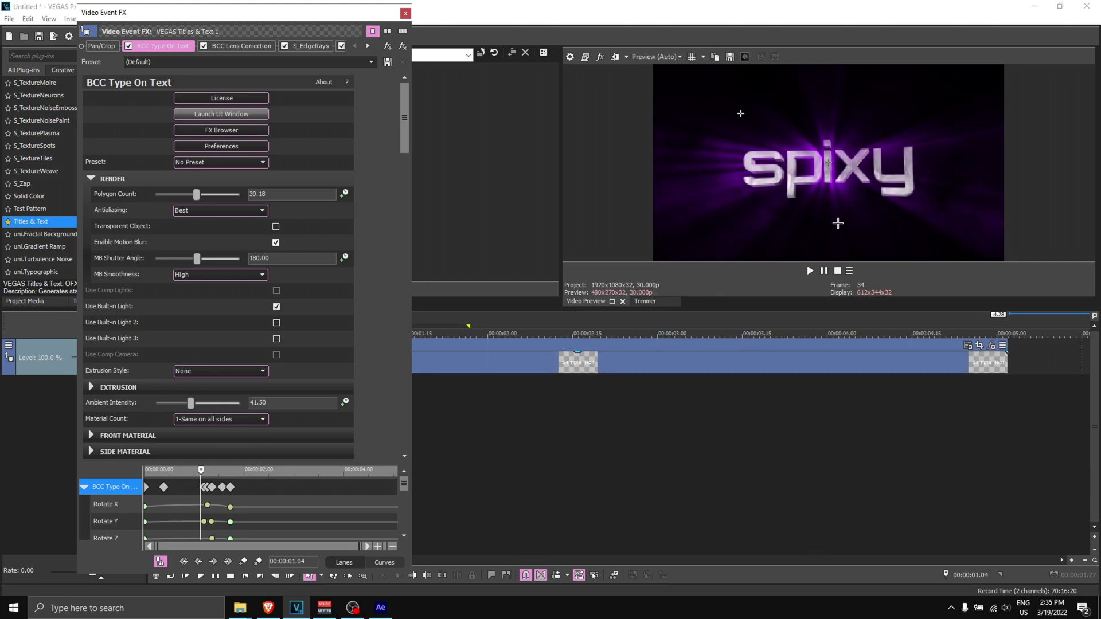
Step: Trim the spixy title event's end back to the playhead at about 00:00:01.25
{"action": "scroll", "coordinate": [589, 446], "scroll_direction": "down", "scroll_amount": 2}
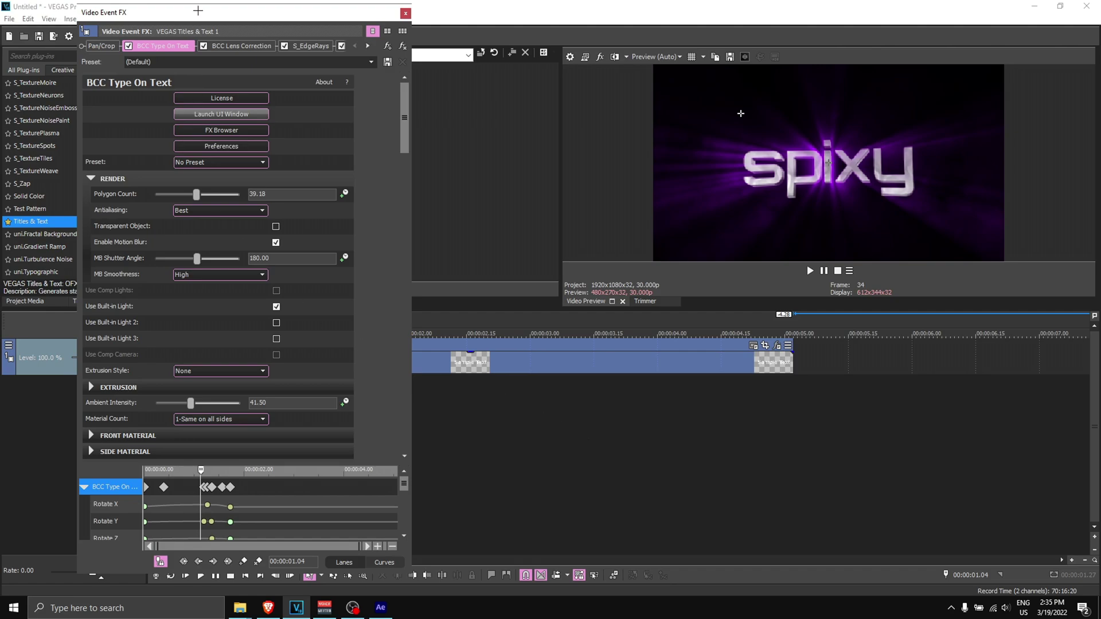
{"action": "left_click_drag", "start_coordinate": [197, 10], "coordinate": [411, 96]}
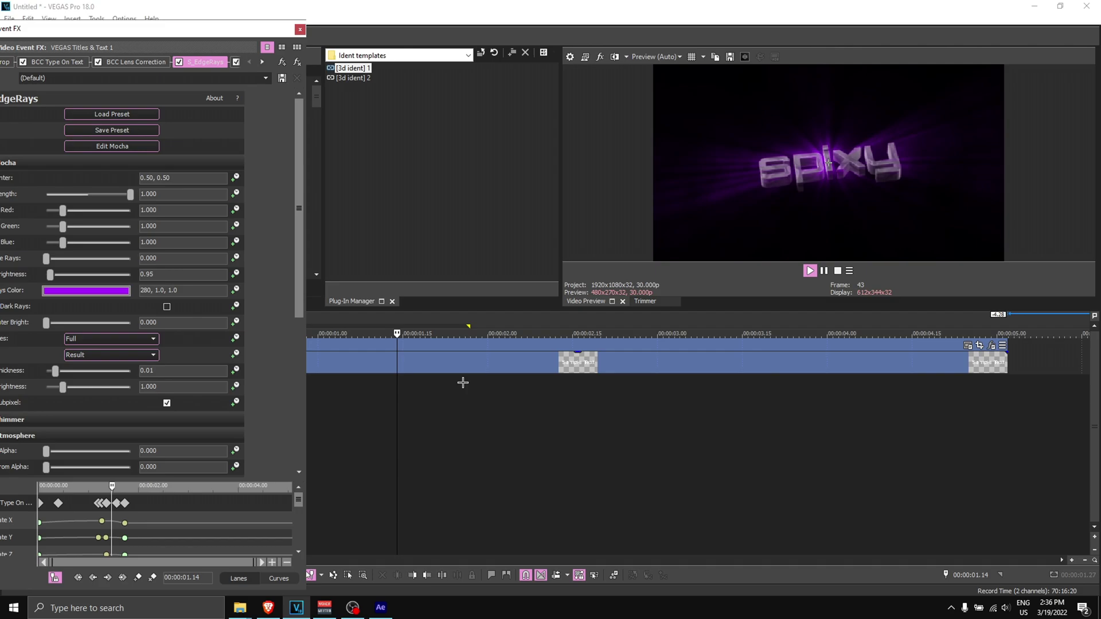
{"action": "left_click_drag", "start_coordinate": [397, 364], "coordinate": [477, 364]}
{"action": "left_click", "coordinate": [460, 364]}
{"action": "left_click", "coordinate": [458, 364]}
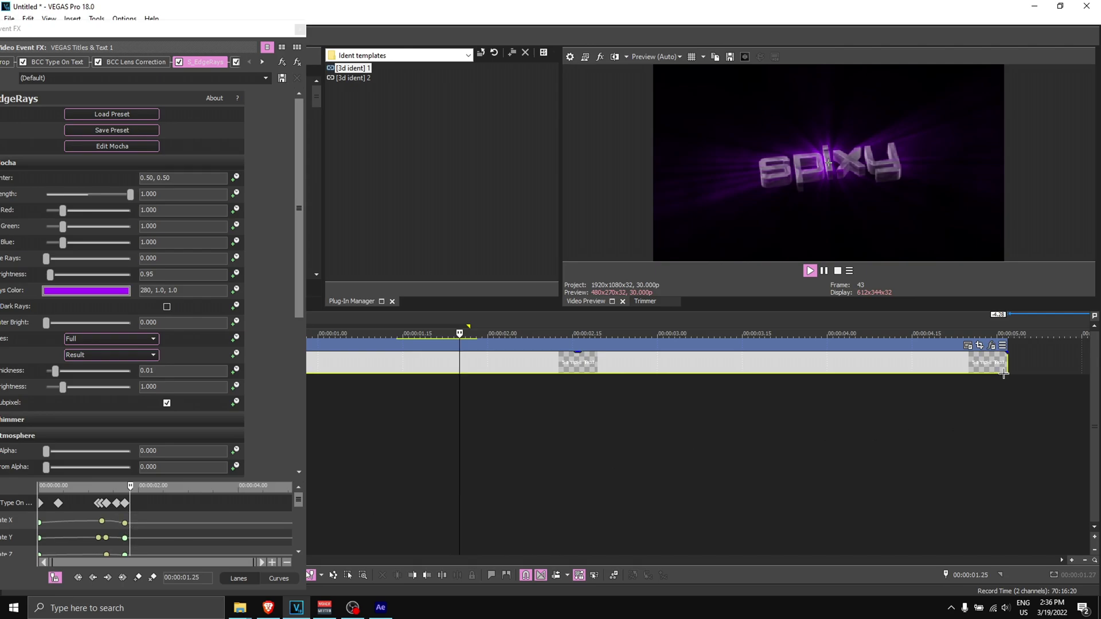
{"action": "left_click_drag", "start_coordinate": [1007, 367], "coordinate": [457, 358]}
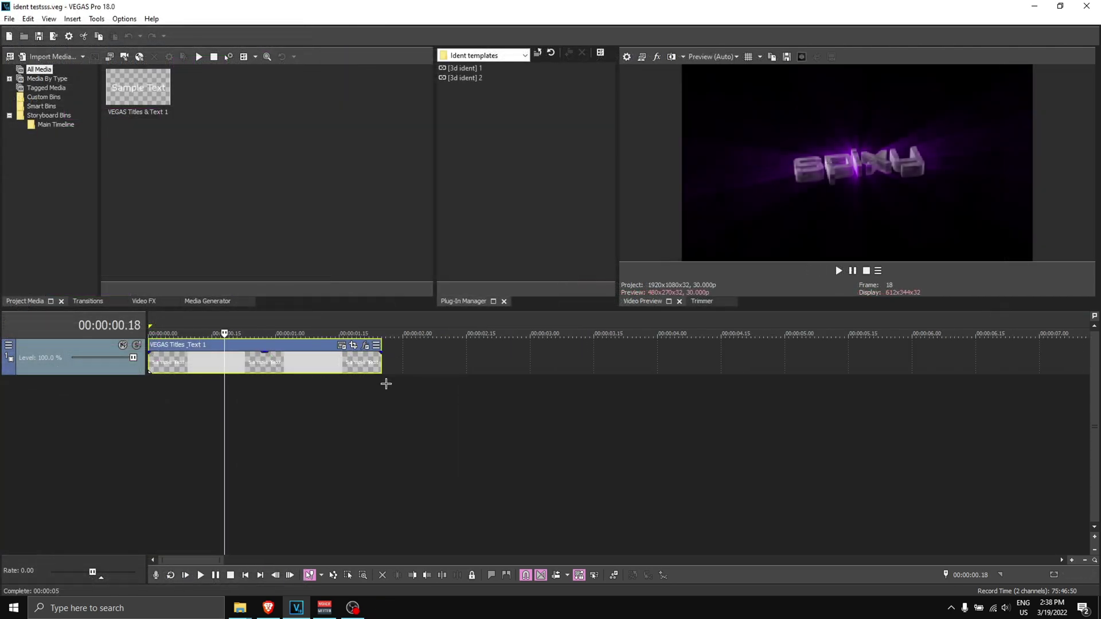
Step: Loop the ident's span and set up Render As with QuickTime 7 and the 30FPS - 1920 template
{"action": "left_click_drag", "start_coordinate": [380, 376], "coordinate": [137, 374]}
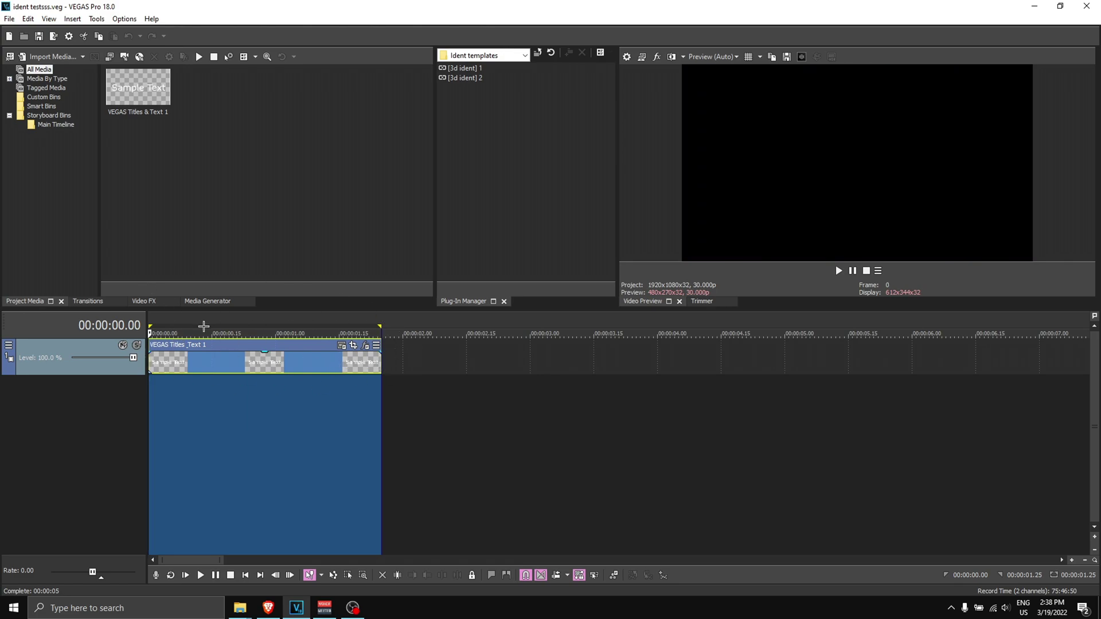
{"action": "left_click", "coordinate": [9, 18]}
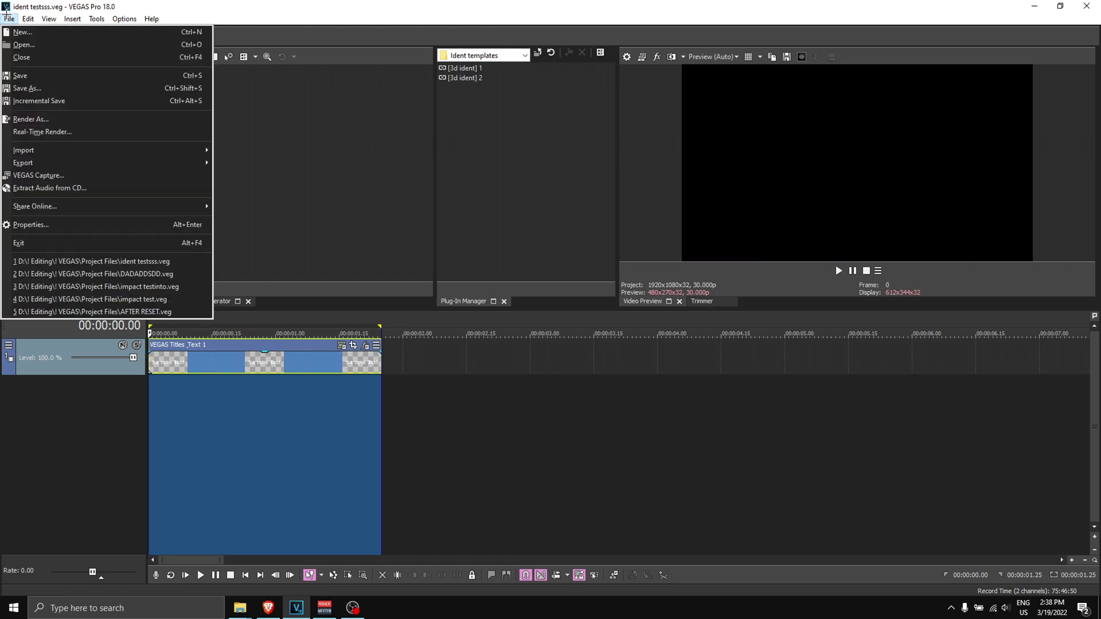
{"action": "left_click", "coordinate": [35, 115]}
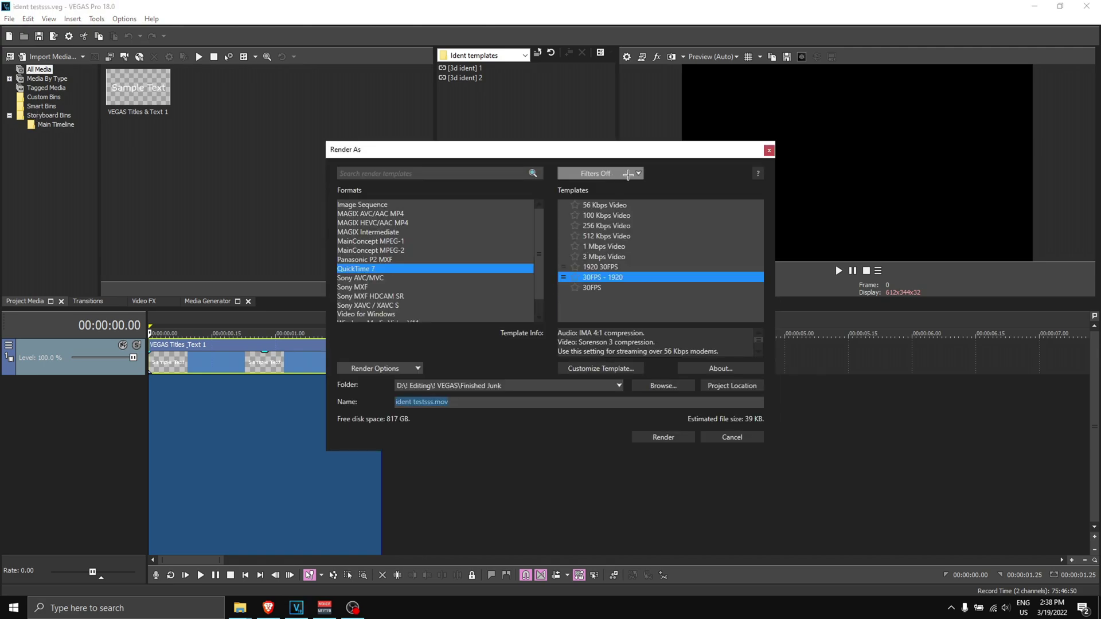
{"action": "scroll", "coordinate": [384, 308], "scroll_direction": "down", "scroll_amount": 1}
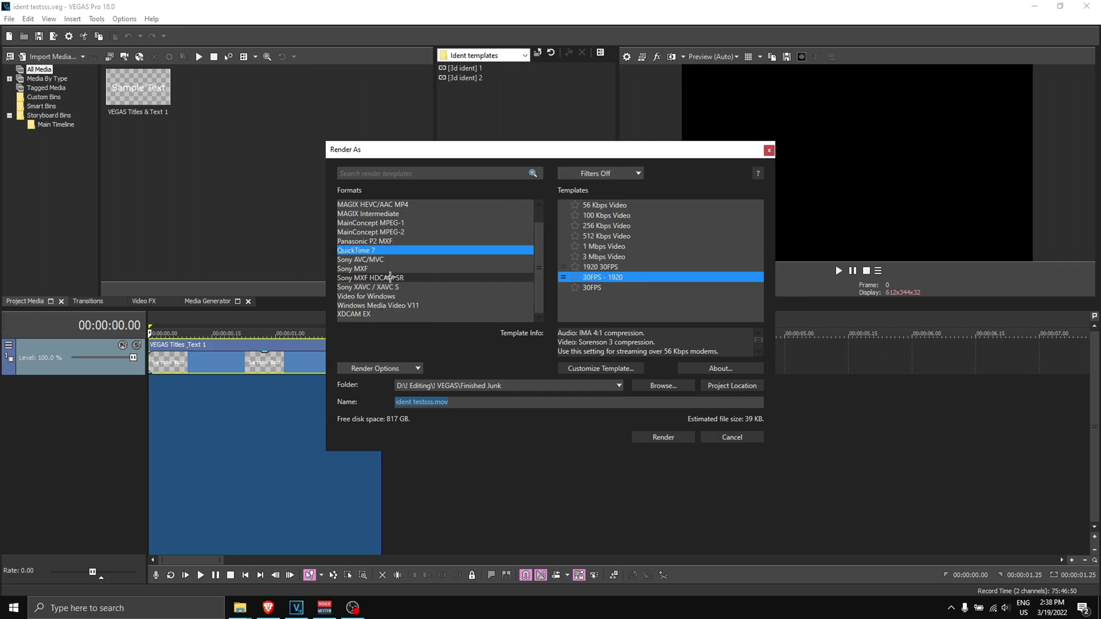
{"action": "scroll", "coordinate": [384, 308], "scroll_direction": "up", "scroll_amount": 2}
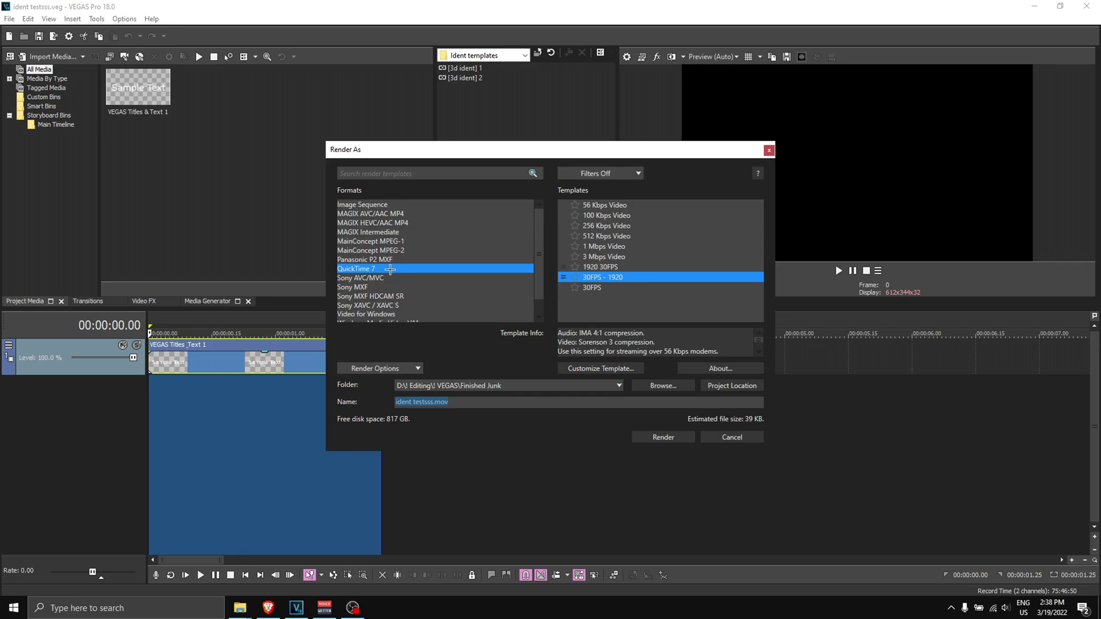
{"action": "left_click", "coordinate": [376, 269]}
Step: Review the template's custom Video, Audio, Streaming and Project settings, keeping 1920x1080
{"action": "left_click", "coordinate": [612, 367]}
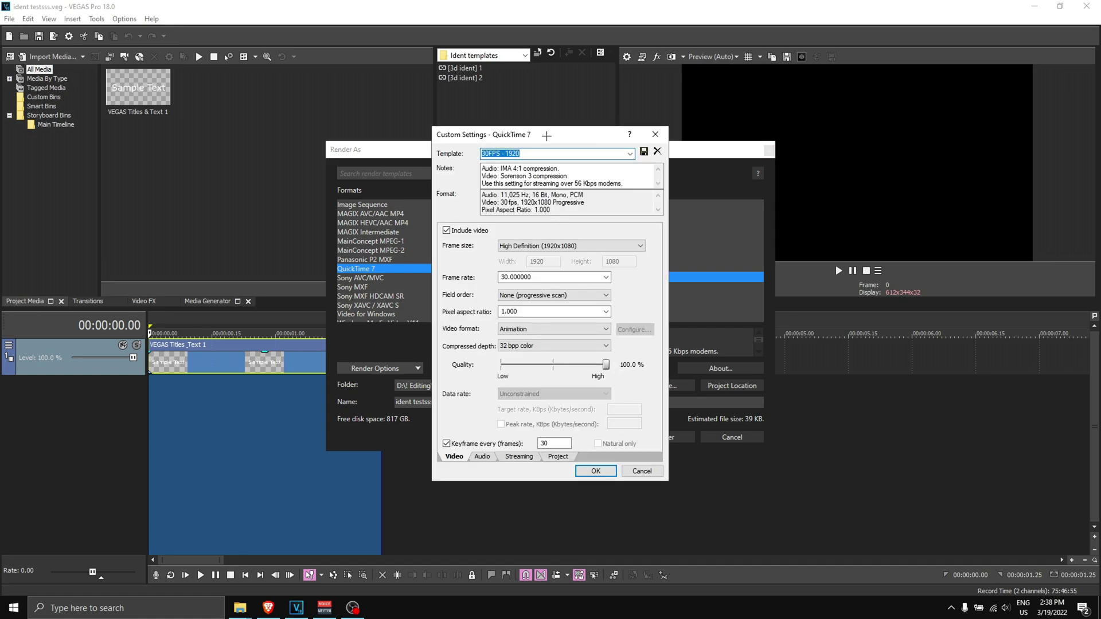
{"action": "left_click_drag", "start_coordinate": [547, 135], "coordinate": [289, 134]}
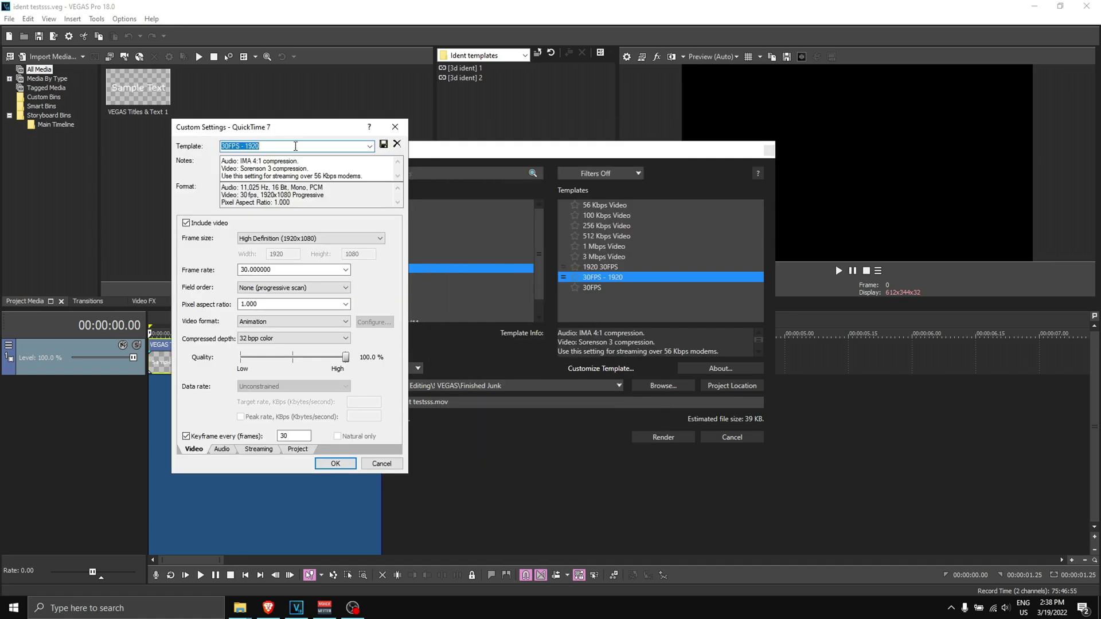
{"action": "left_click", "coordinate": [280, 238]}
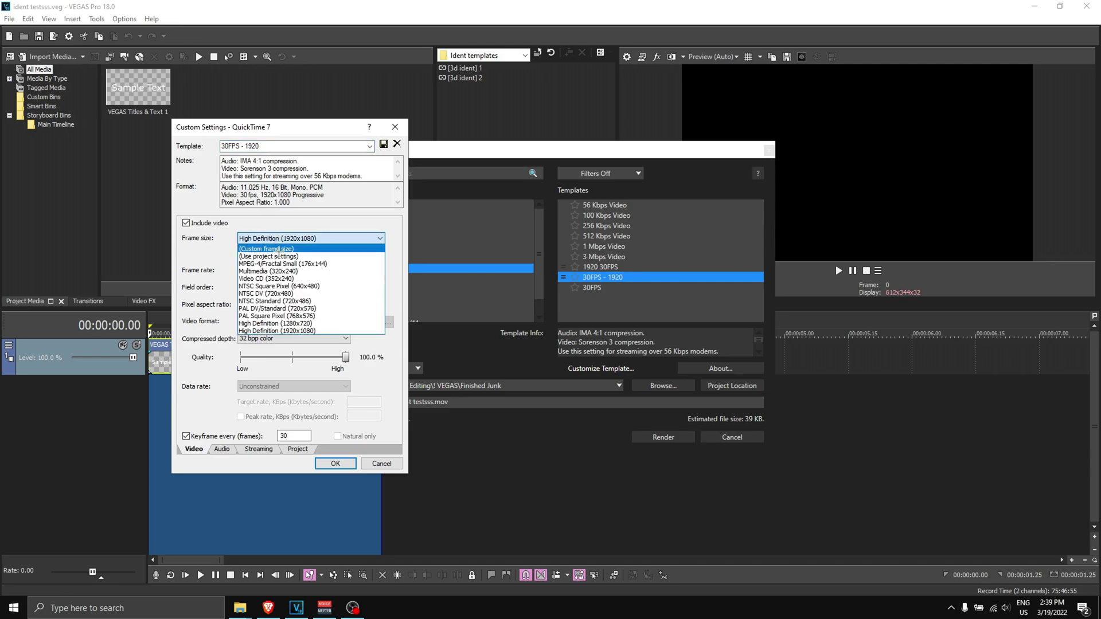
{"action": "left_click", "coordinate": [310, 191]}
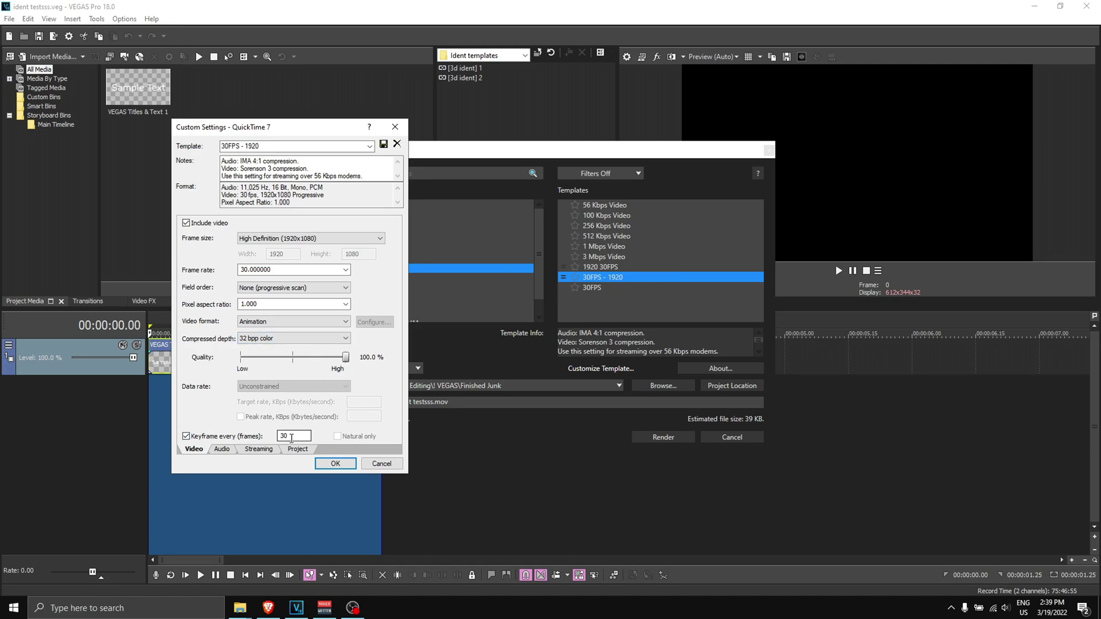
{"action": "left_click", "coordinate": [222, 449]}
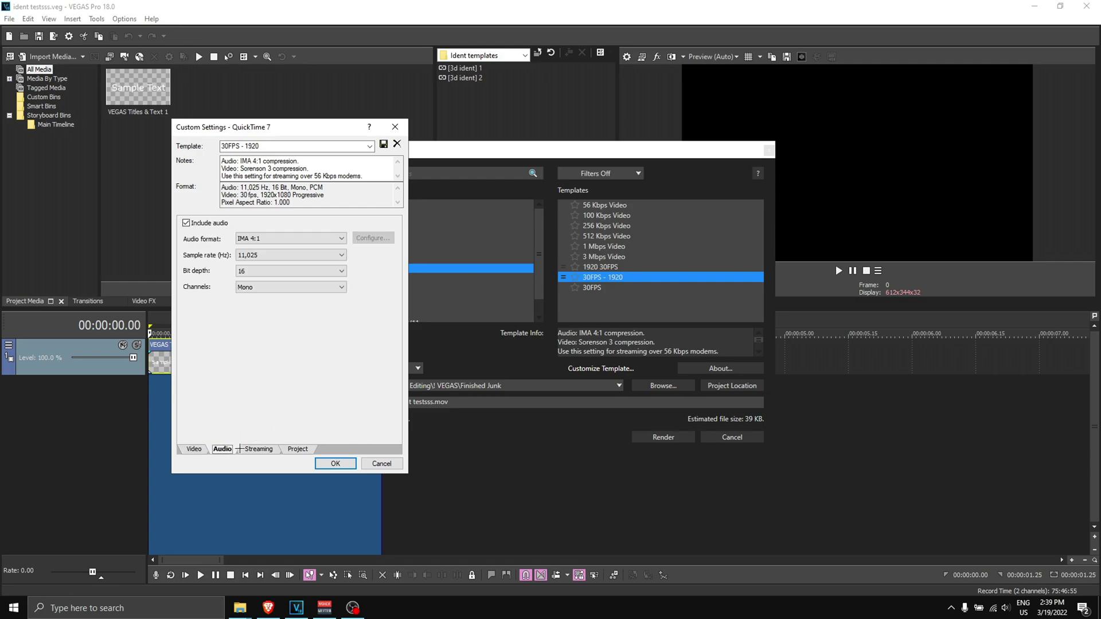
{"action": "left_click", "coordinate": [258, 449]}
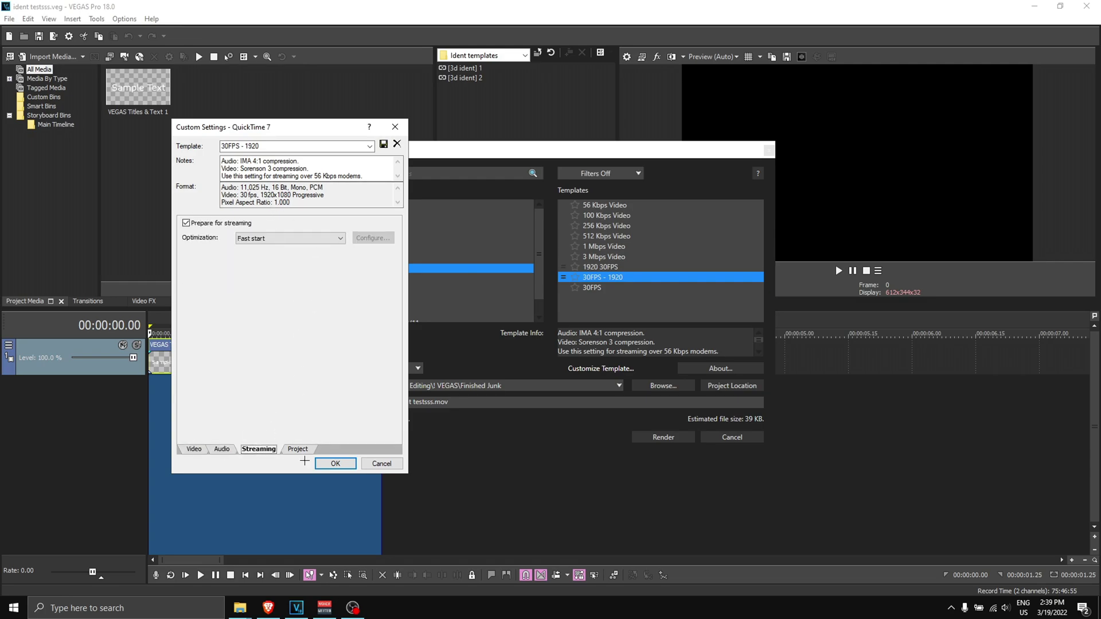
{"action": "left_click", "coordinate": [299, 449]}
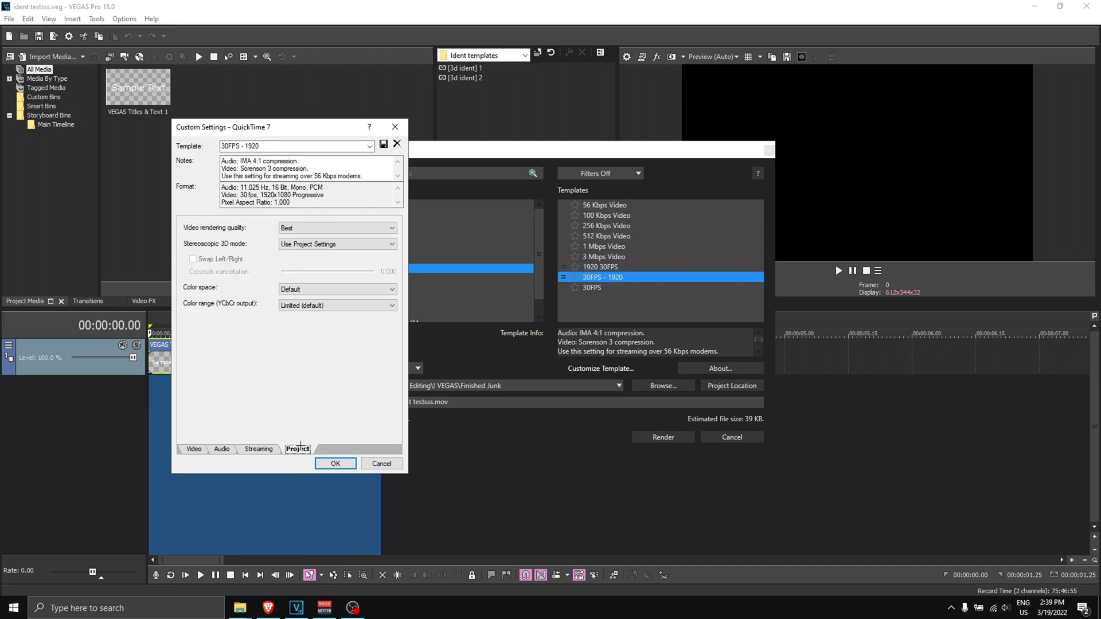
{"action": "left_click", "coordinate": [195, 450]}
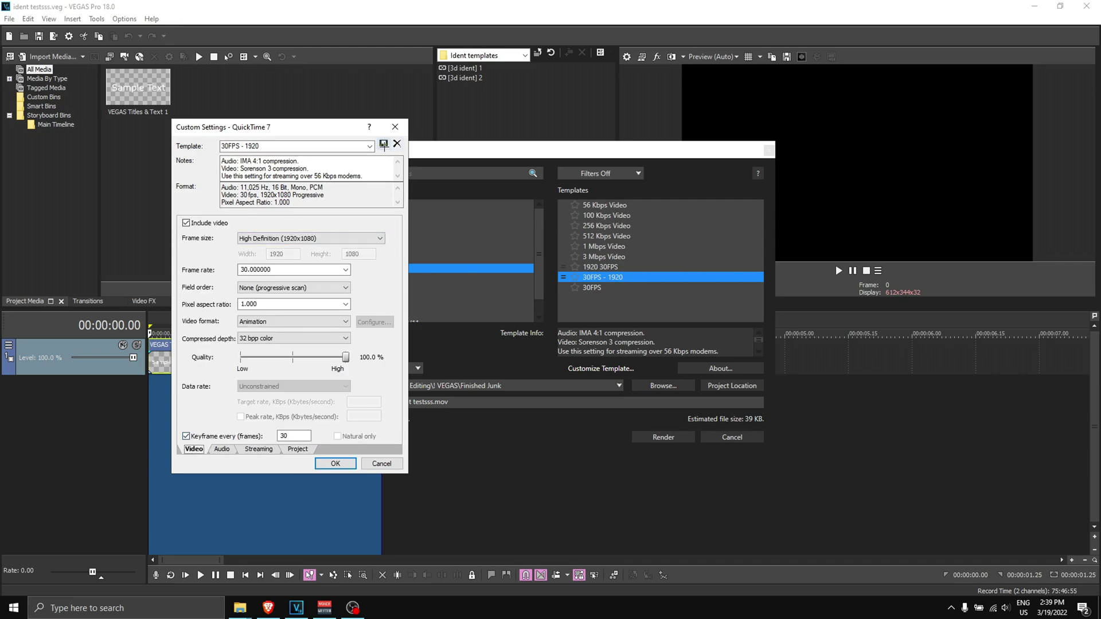
{"action": "left_click", "coordinate": [335, 462]}
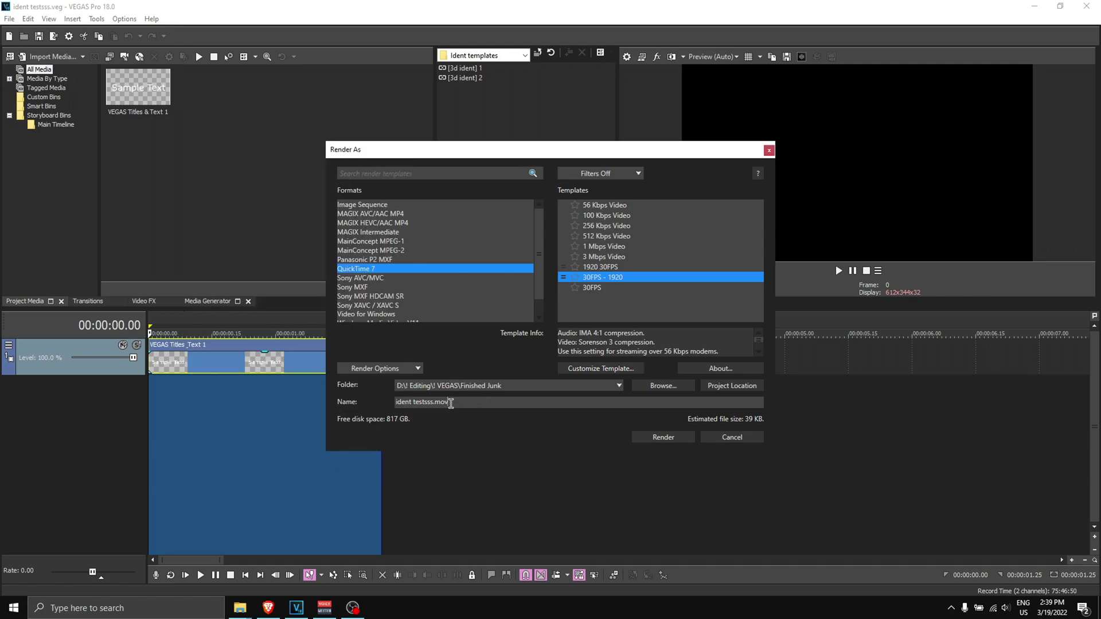
Step: Rename the output to IDENT TEST FOR VID and render it
{"action": "left_click_drag", "start_coordinate": [451, 402], "coordinate": [342, 413]}
{"action": "type", "text": "IDENT TEST FOR VID"}
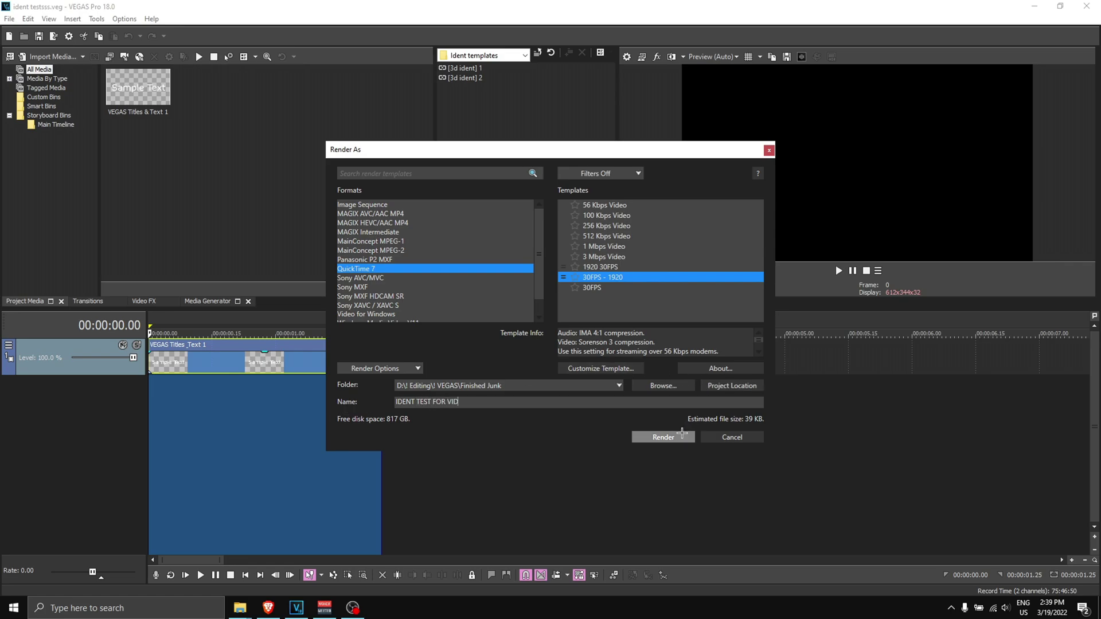
{"action": "left_click", "coordinate": [663, 437]}
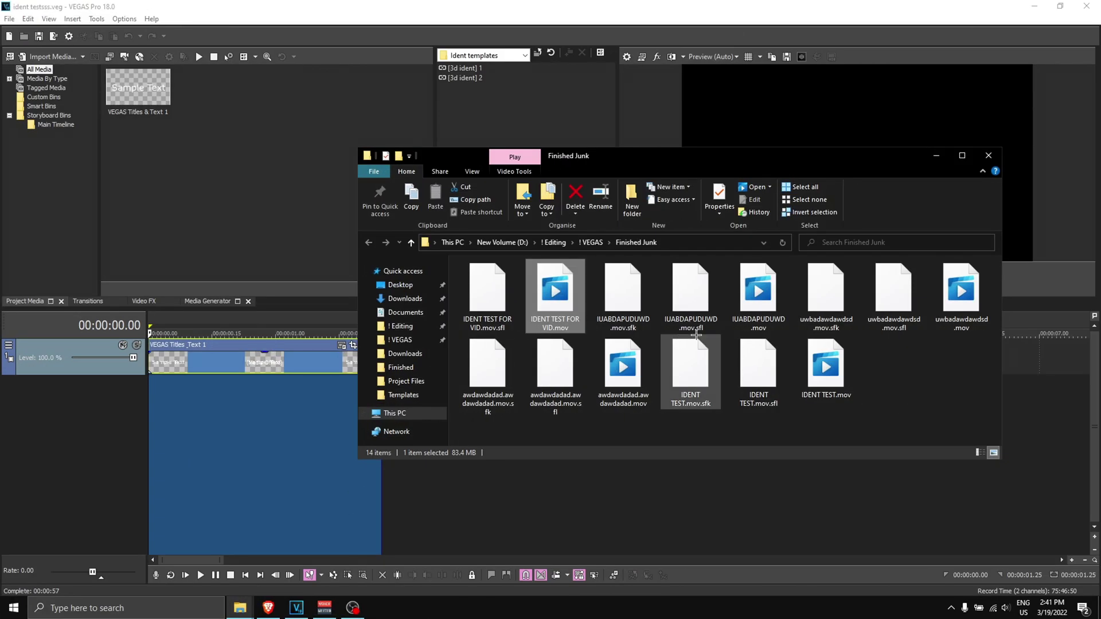
Step: Add IDENT TEST FOR VID.mov to the timeline and set its alpha channel to Premultiplied
{"action": "left_click_drag", "start_coordinate": [572, 284], "coordinate": [525, 398]}
{"action": "left_click", "coordinate": [525, 399]}
{"action": "right_click", "coordinate": [559, 395]}
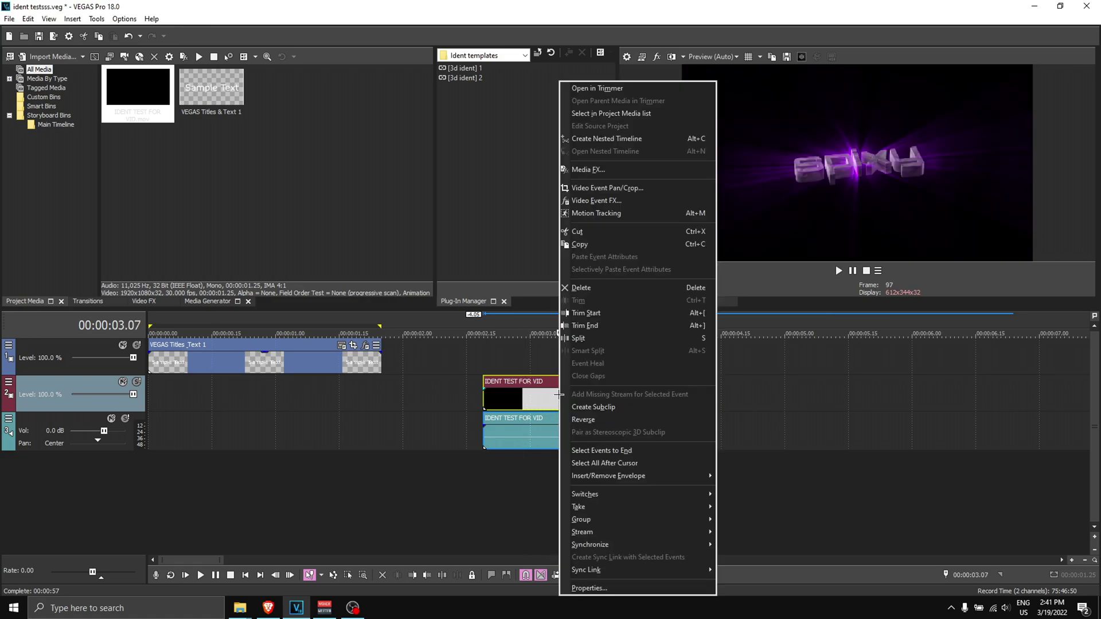
{"action": "left_click", "coordinate": [605, 589]}
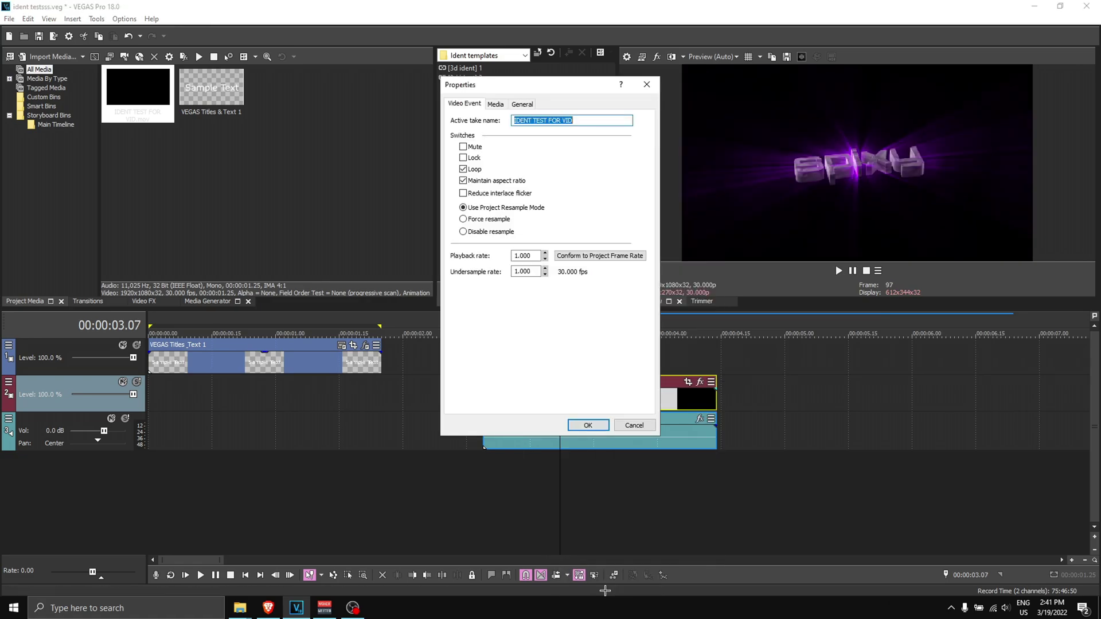
{"action": "left_click", "coordinate": [493, 103]}
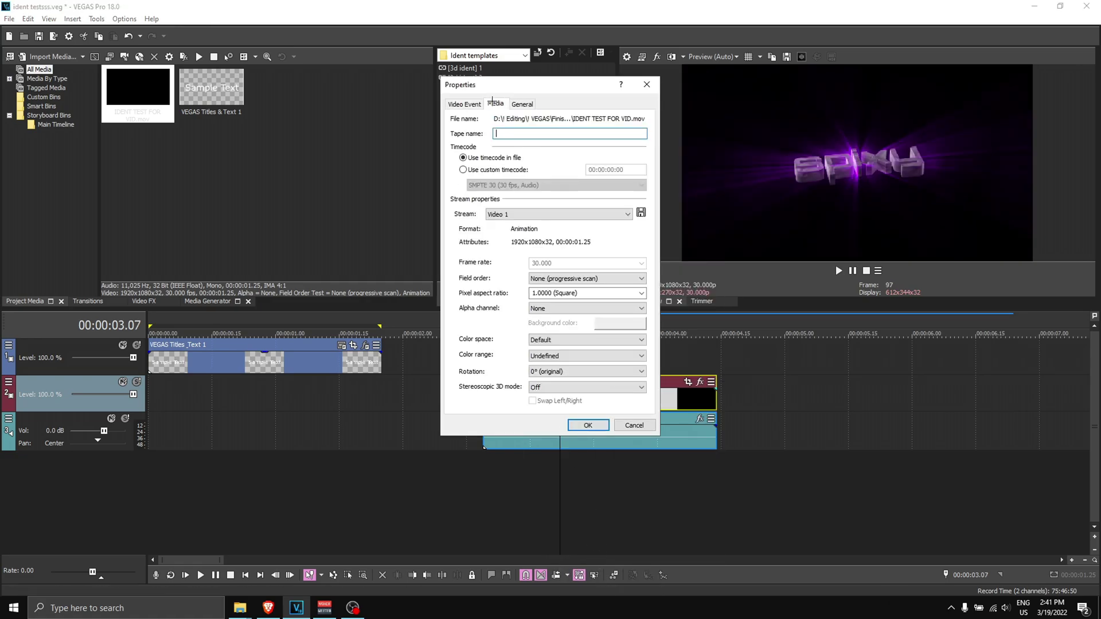
{"action": "left_click", "coordinate": [560, 308]}
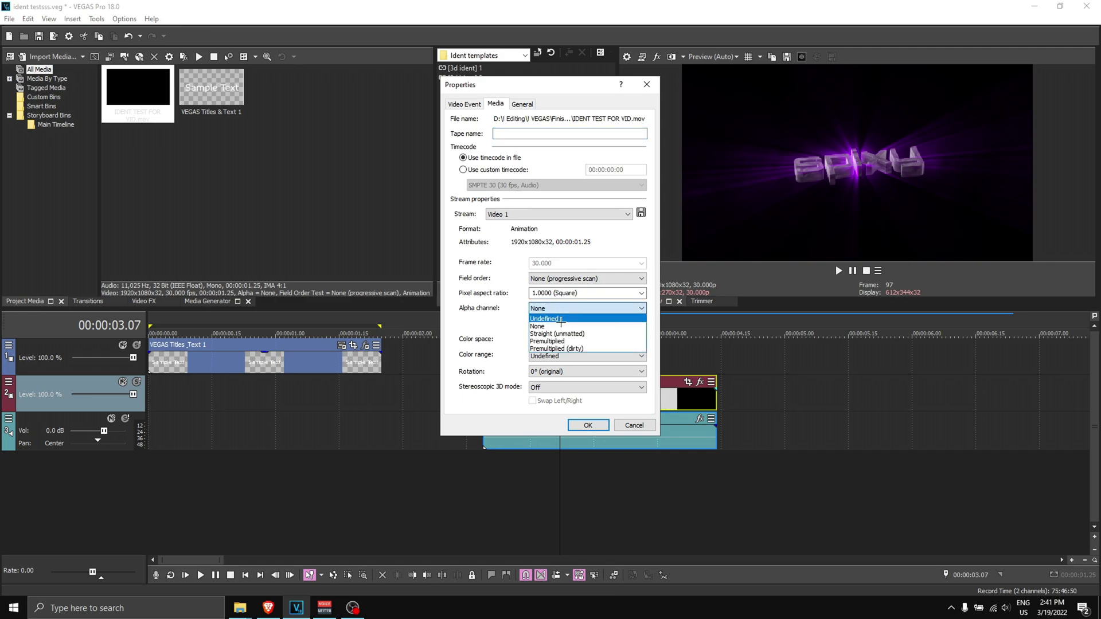
{"action": "left_click", "coordinate": [561, 341]}
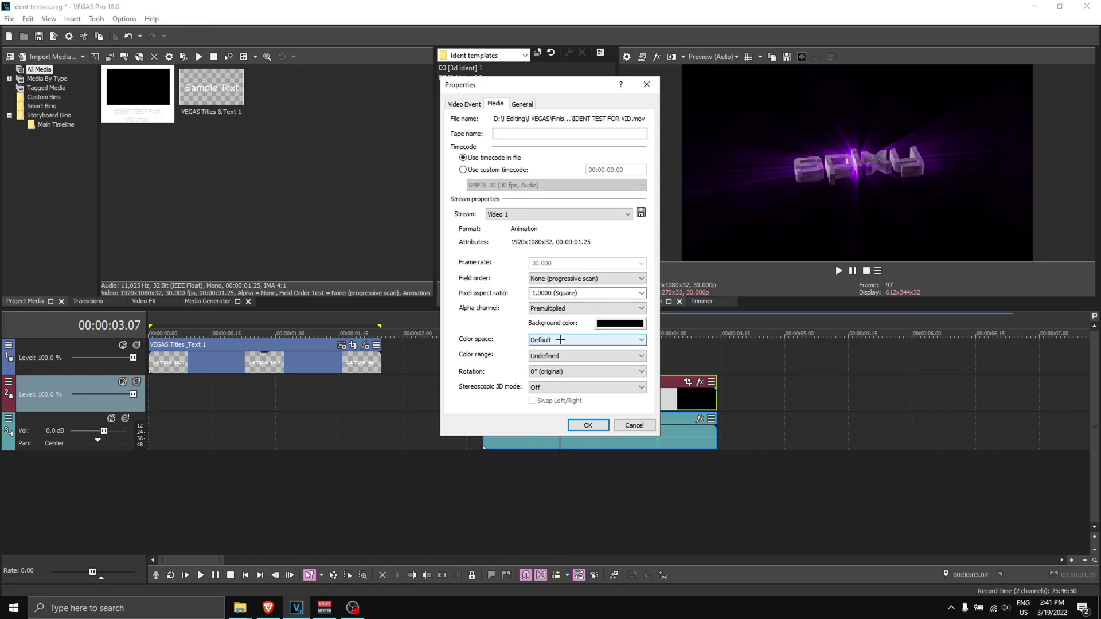
{"action": "left_click", "coordinate": [589, 427]}
{"action": "scroll", "coordinate": [533, 430], "scroll_direction": "up", "scroll_amount": 4}
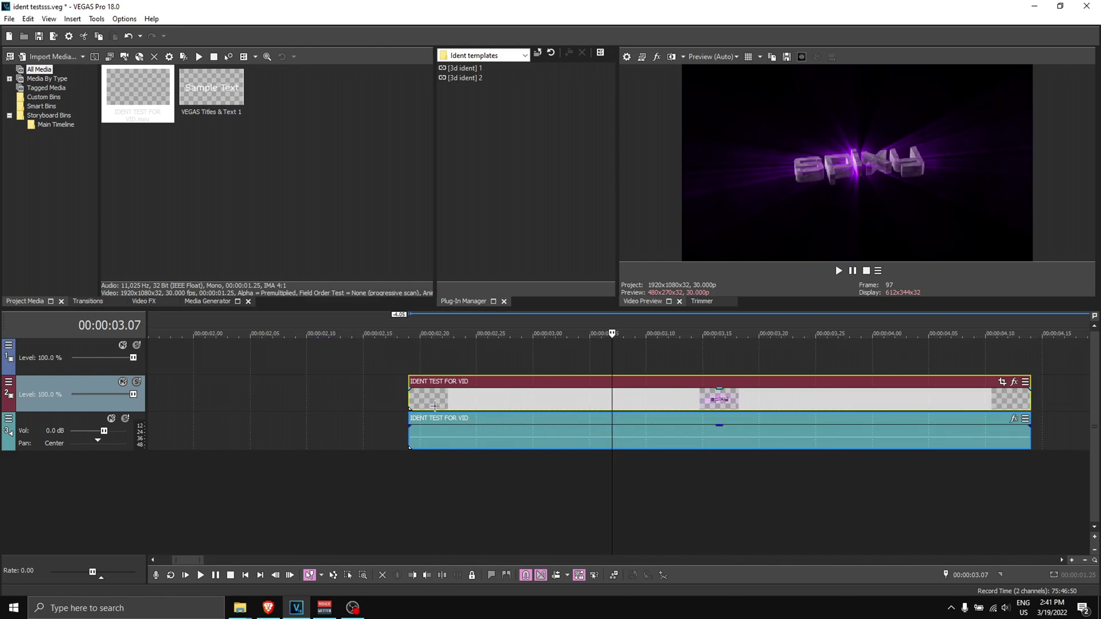
{"action": "scroll", "coordinate": [435, 404], "scroll_direction": "down", "scroll_amount": 4}
{"action": "left_click", "coordinate": [510, 358]}
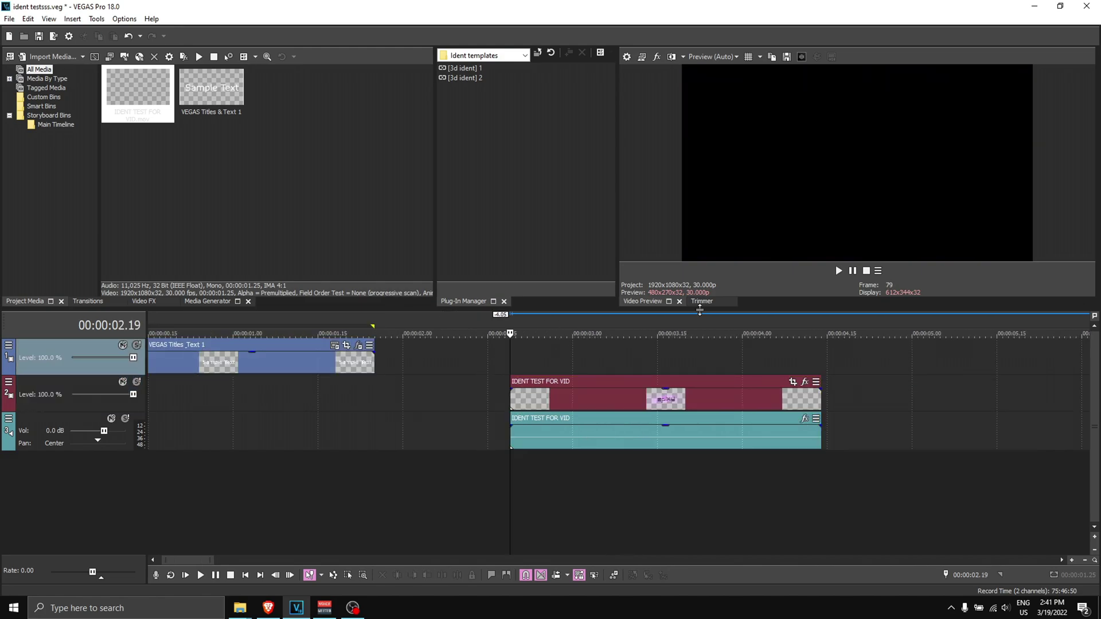
{"action": "left_click", "coordinate": [838, 270]}
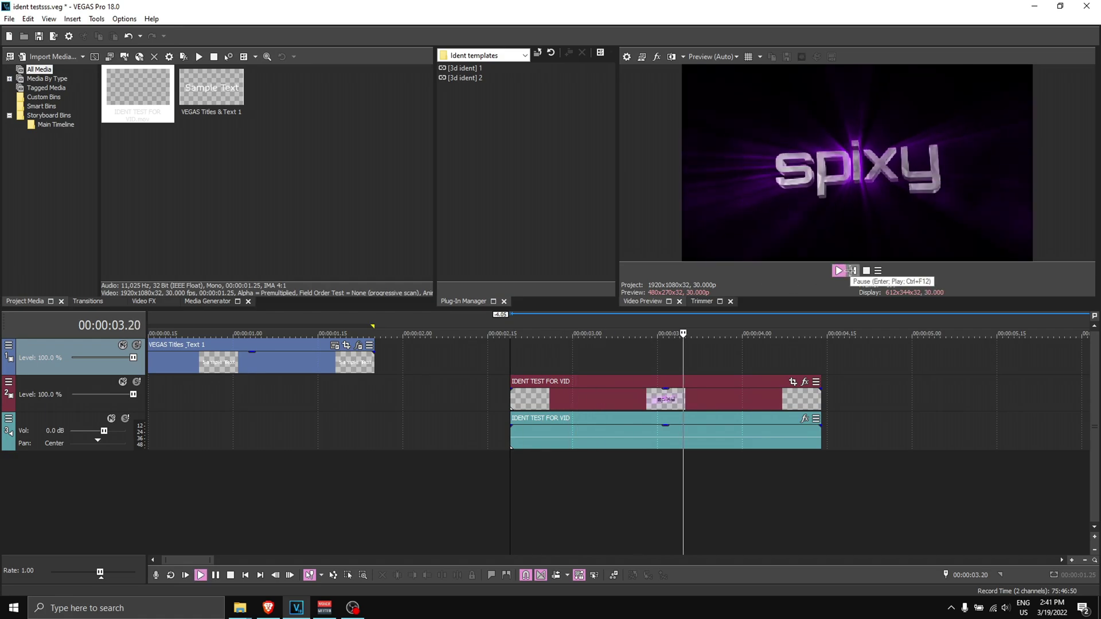
{"action": "left_click", "coordinate": [853, 271]}
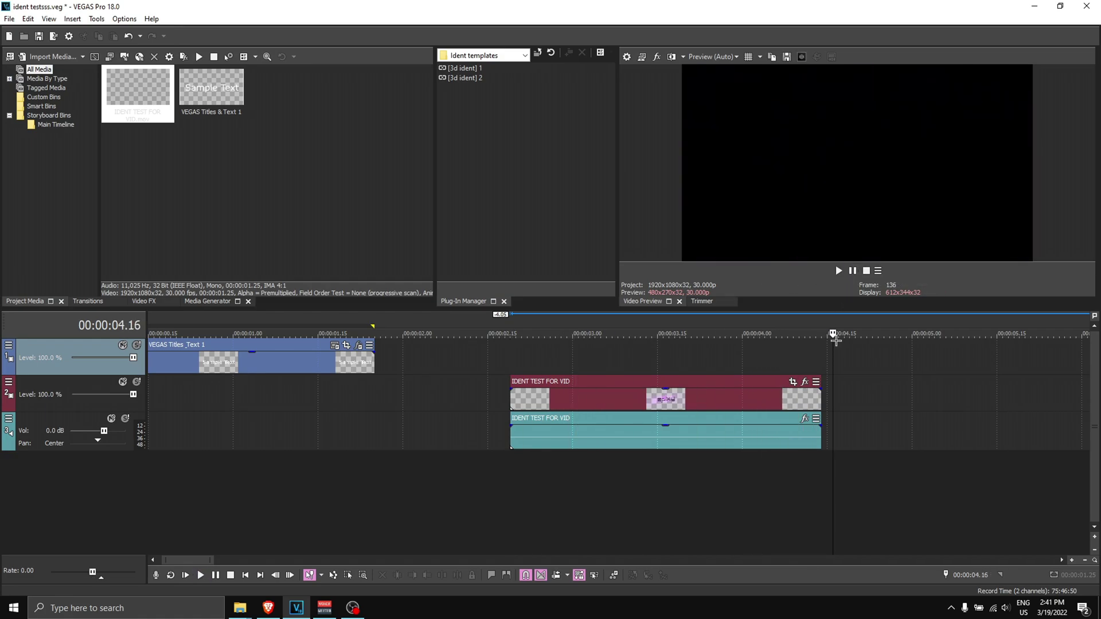